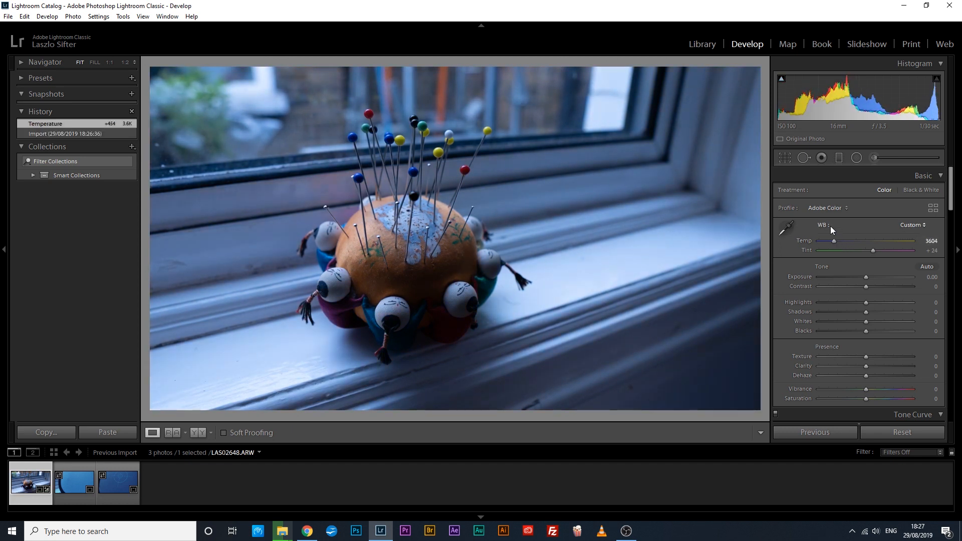
Set the colour temperature of the pincushion photo to 3150.
drag(833, 241, 828, 242)
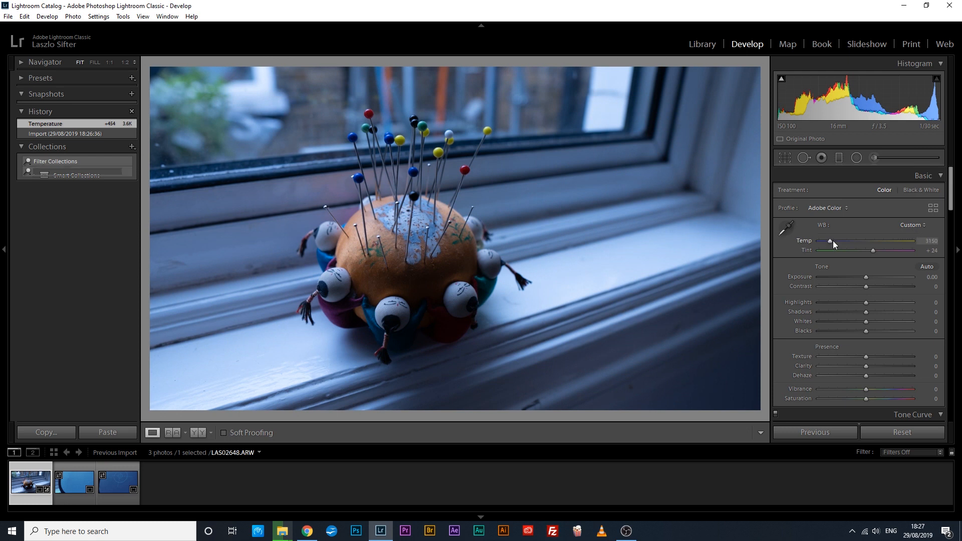
Open LAS02649.ARW and set its white balance by sampling a neutral point in the upper middle of the light card.
click(76, 479)
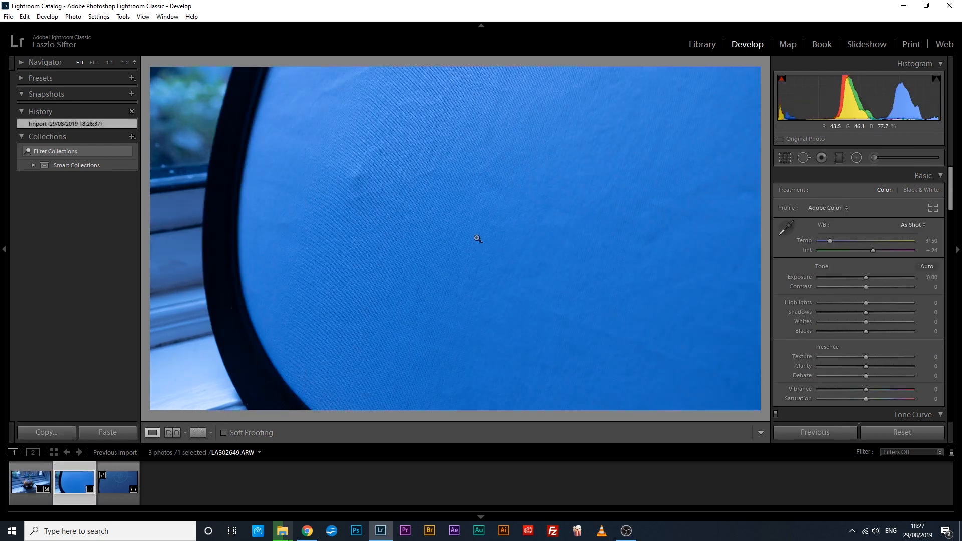
key(w)
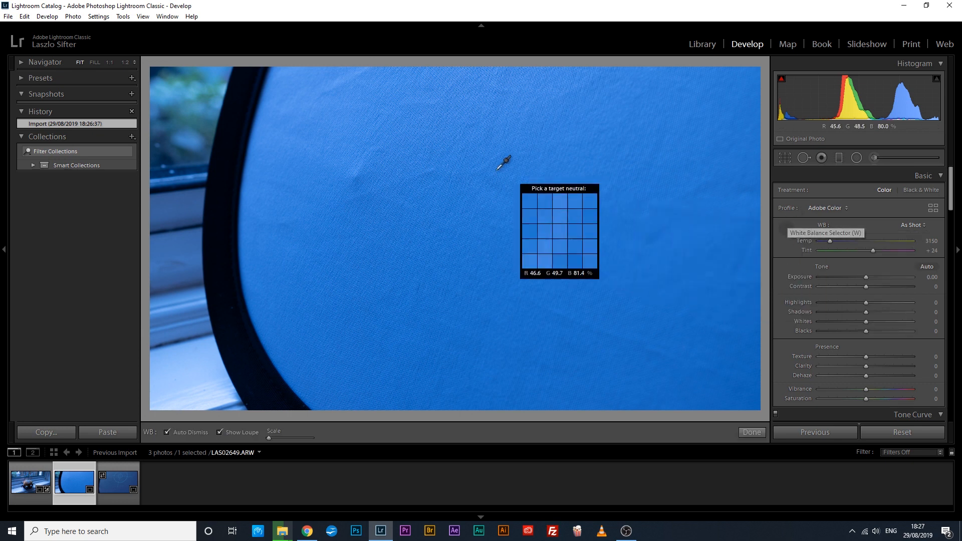
click(444, 140)
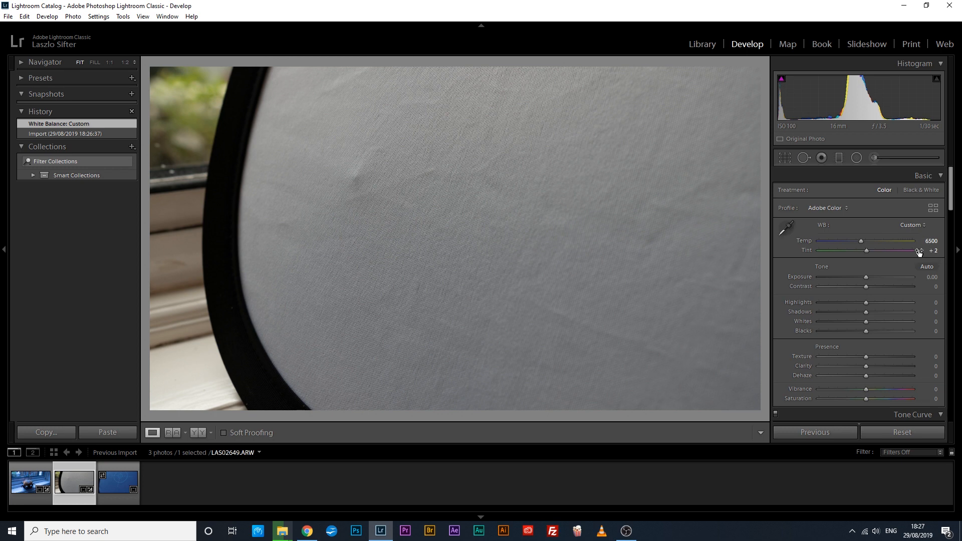
Restore the white balance of LAS02649.ARW to As Shot and sample the upper middle of the card again as neutral.
click(923, 227)
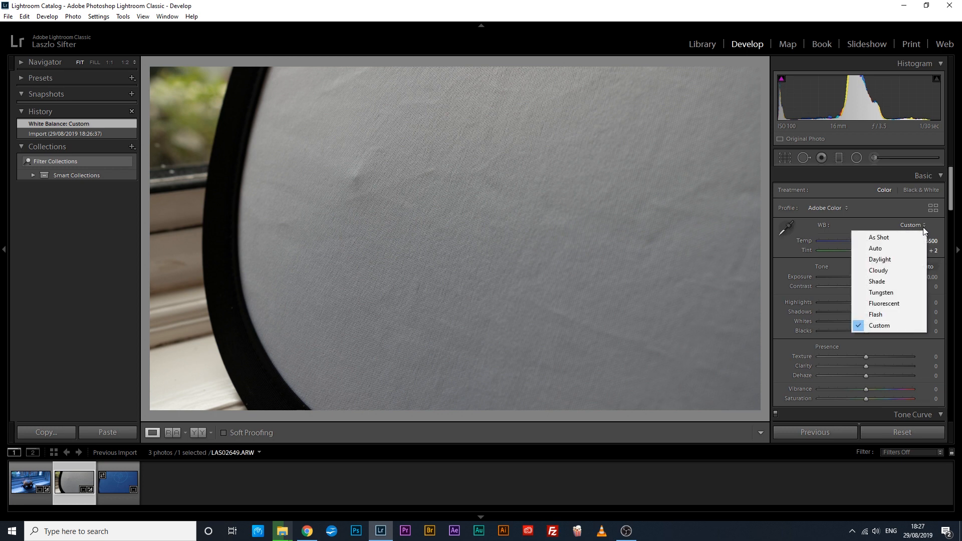
click(912, 237)
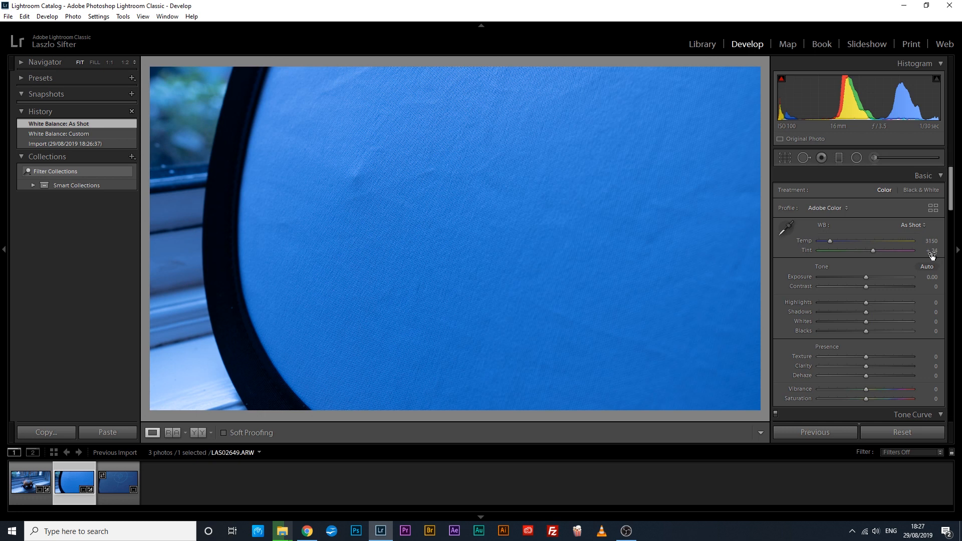
click(784, 231)
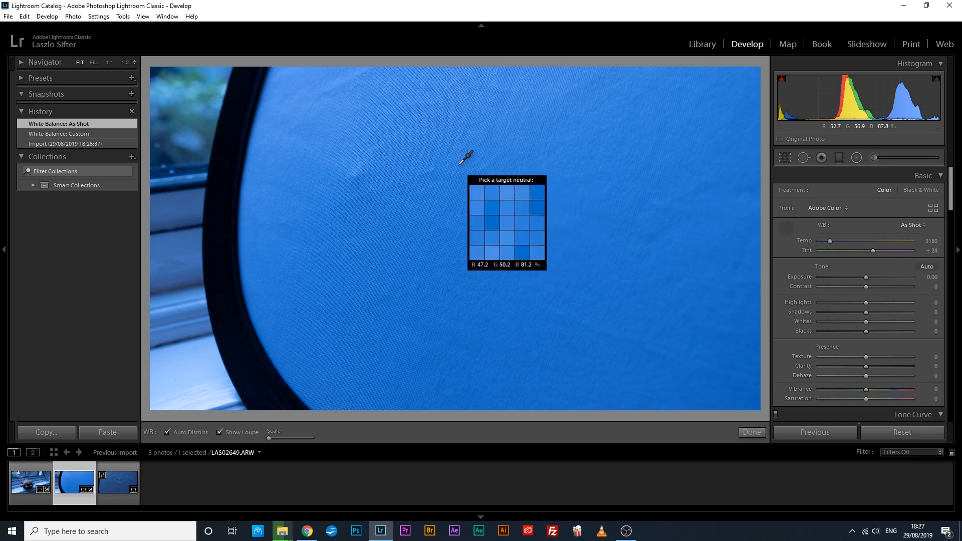
key(Escape)
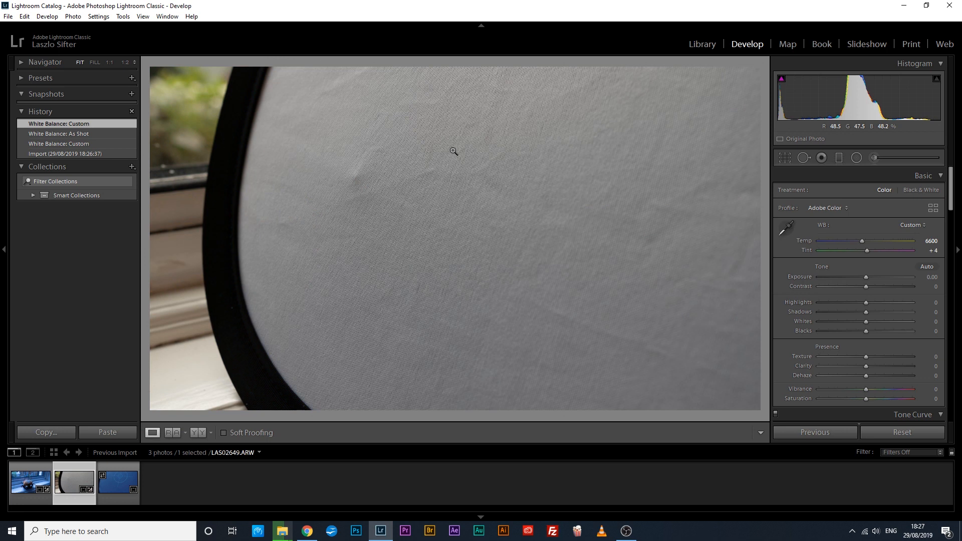
Resample the white balance of LAS02649.ARW at the card's upper left, its lower right, and finally its upper right area.
click(786, 229)
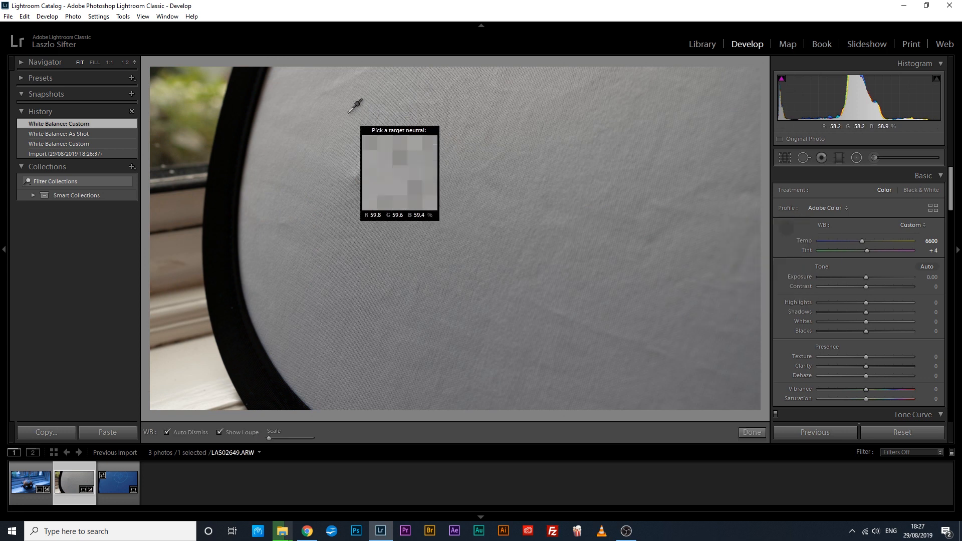
click(299, 97)
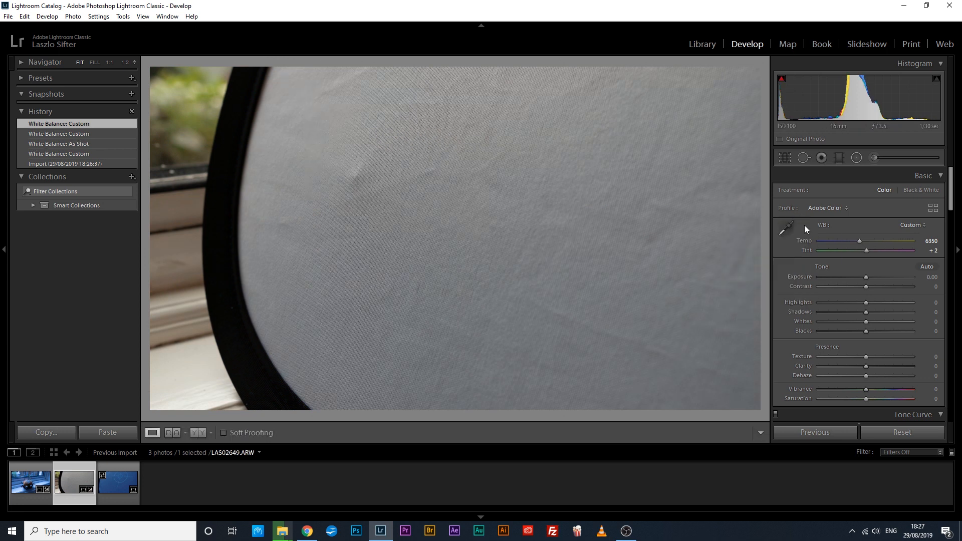
click(789, 228)
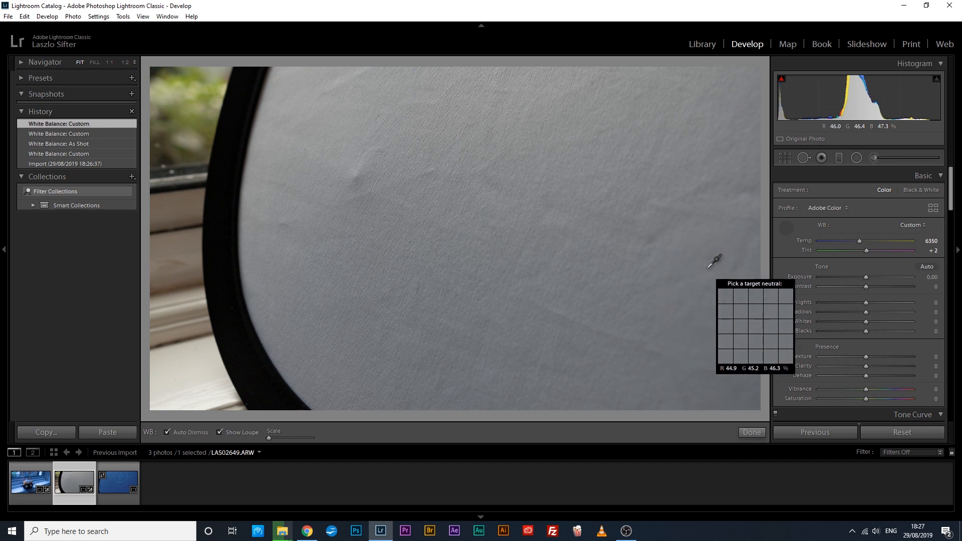
click(708, 269)
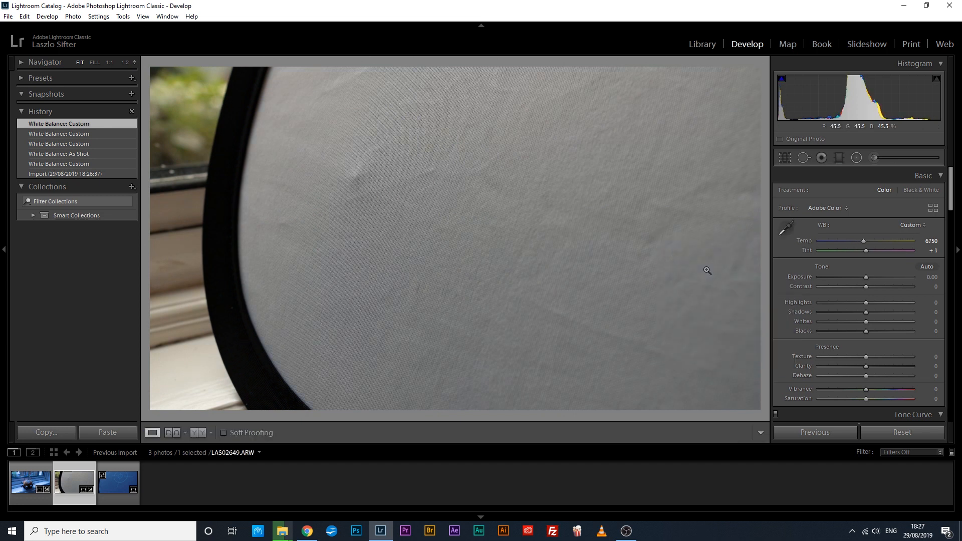
click(787, 229)
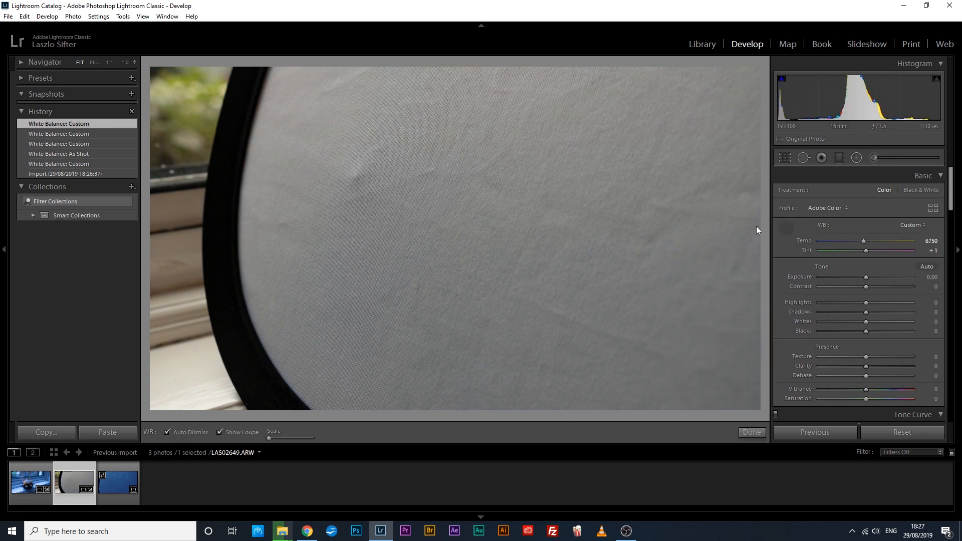
click(596, 160)
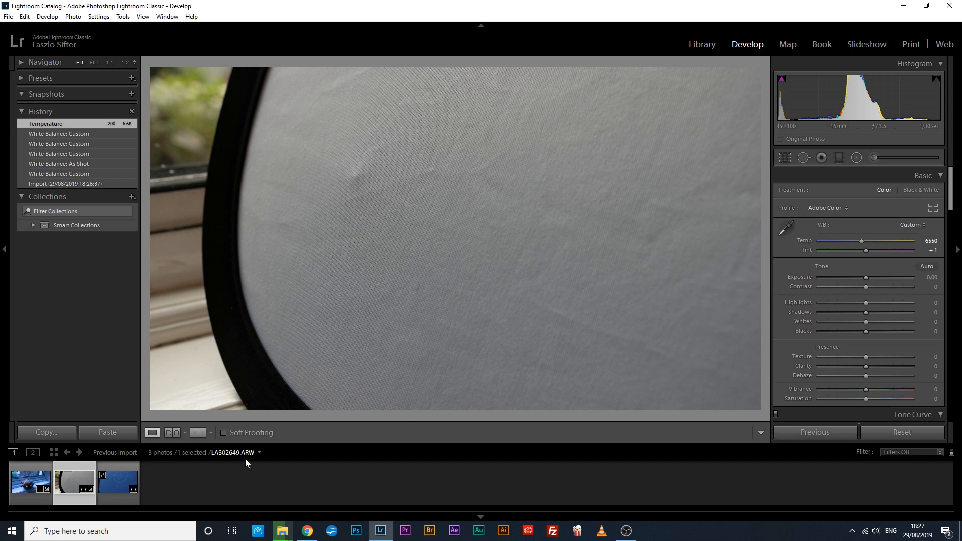
Set the white balance of LAS02650.ARW by sampling the dark card beside the small circle, then at two points near its upper left.
click(120, 491)
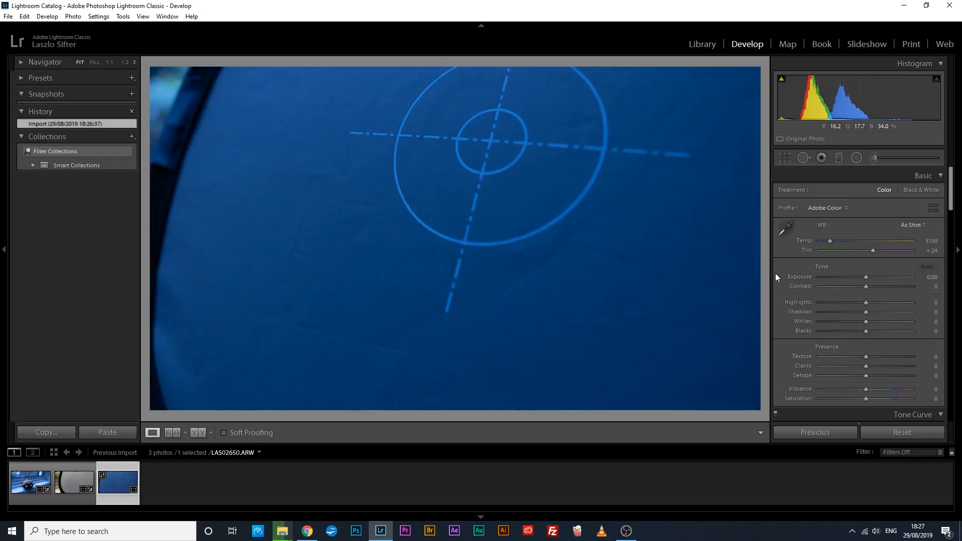
click(786, 228)
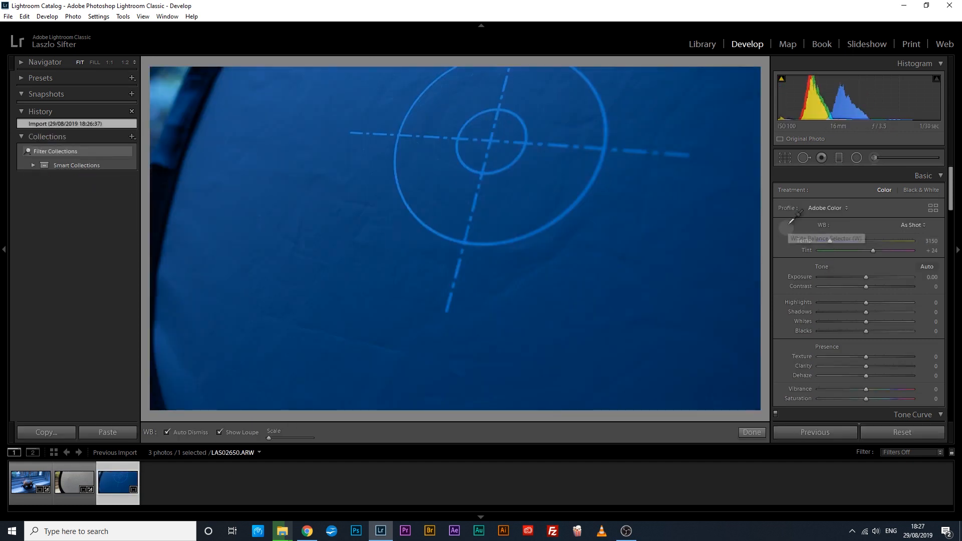
click(530, 187)
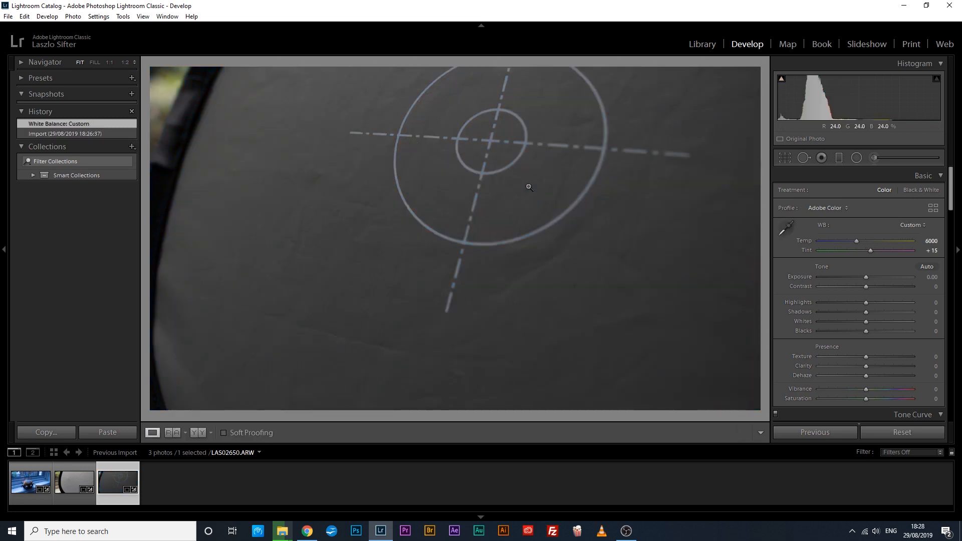
click(787, 230)
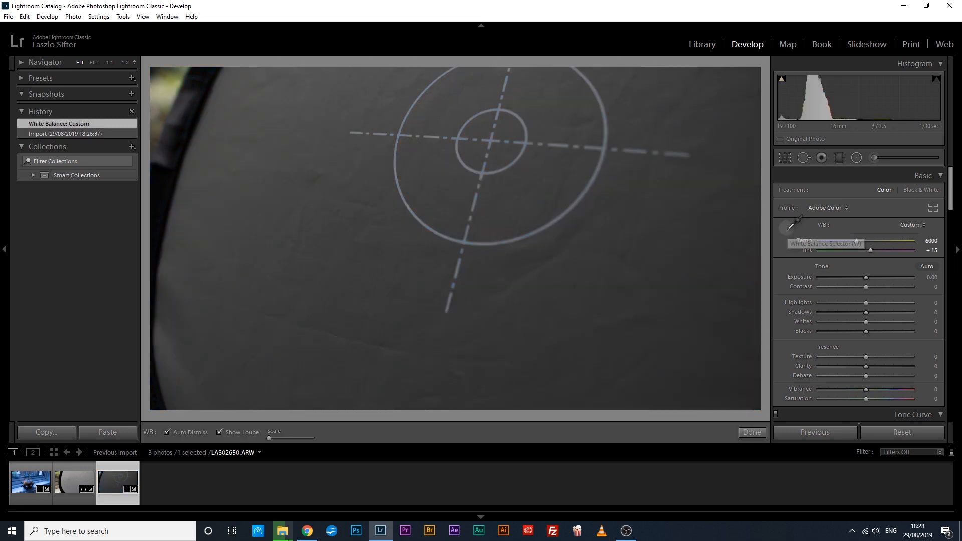
click(263, 151)
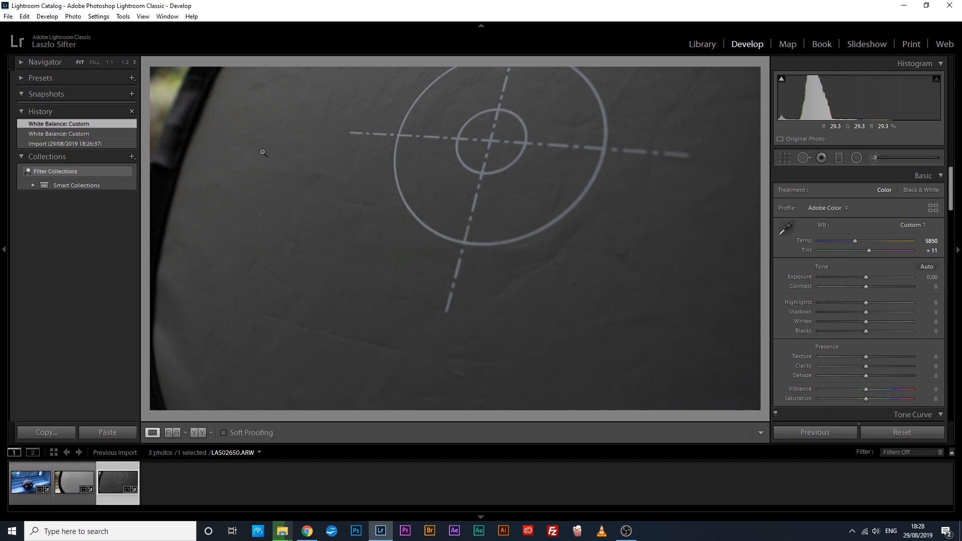
click(787, 231)
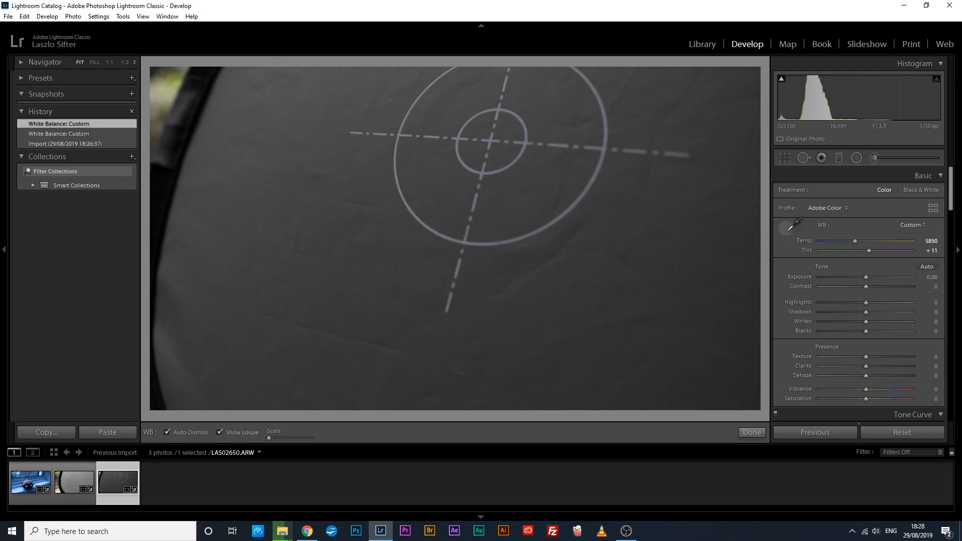
click(321, 102)
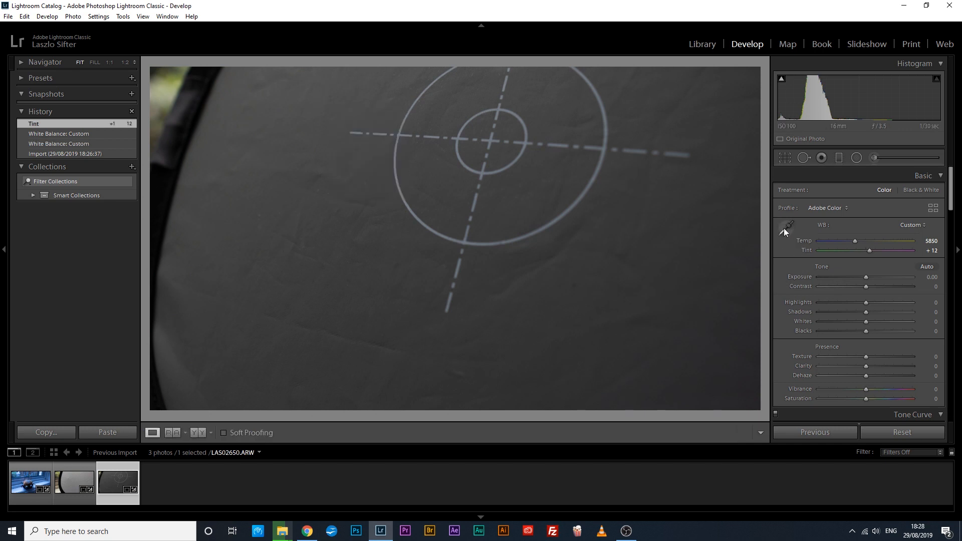
Copy the develop settings of LAS02649.ARW, keeping White Balance and the other preselected settings included.
click(74, 482)
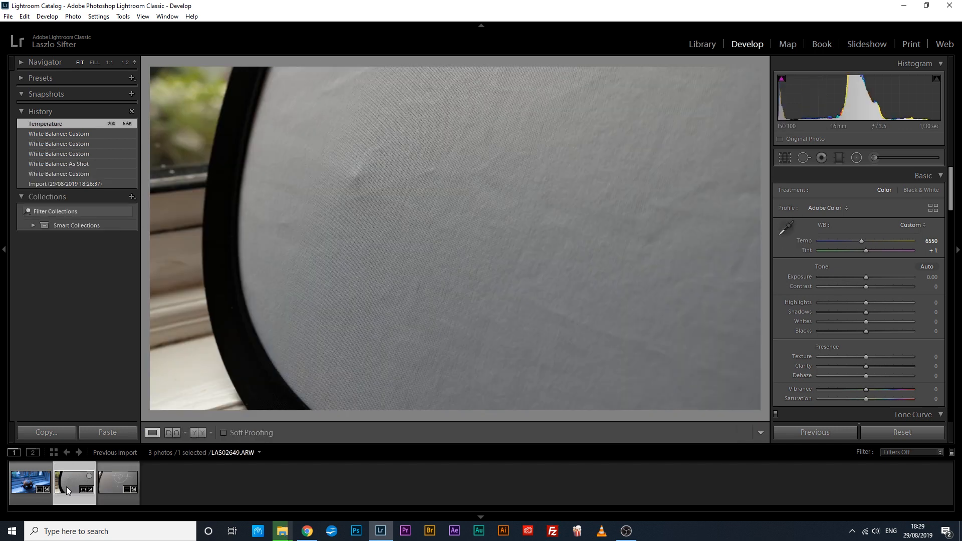
click(92, 17)
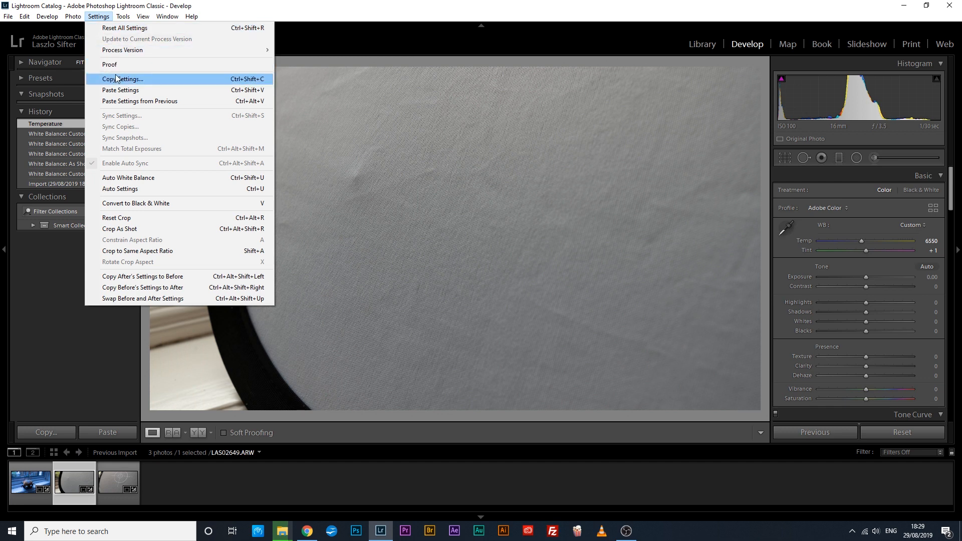
click(116, 79)
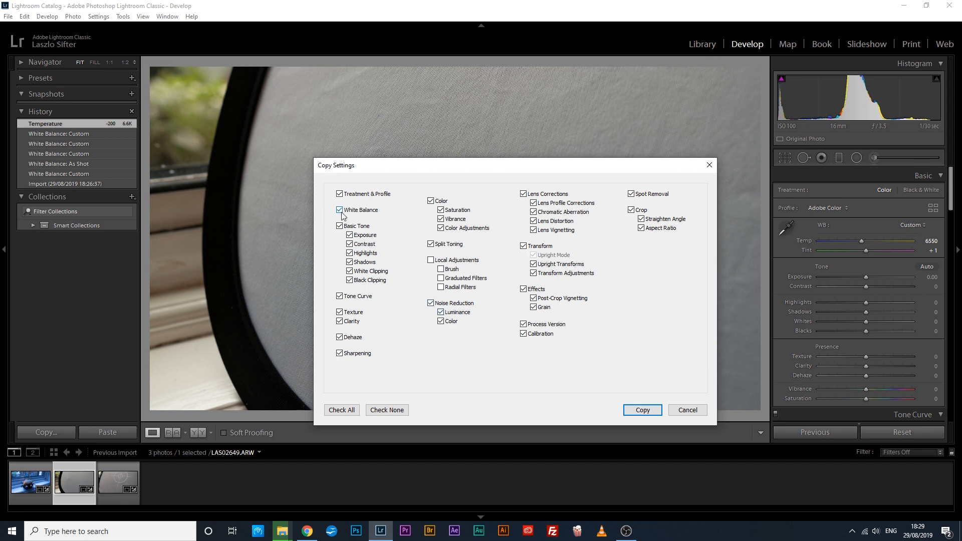
click(635, 414)
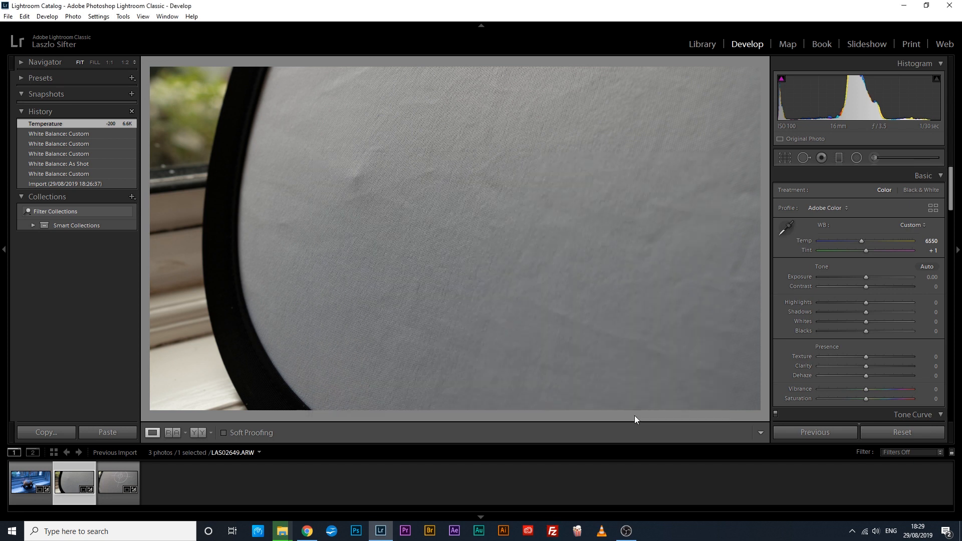
Paste the copied develop settings onto the pincushion photo LAS02648.ARW.
click(30, 482)
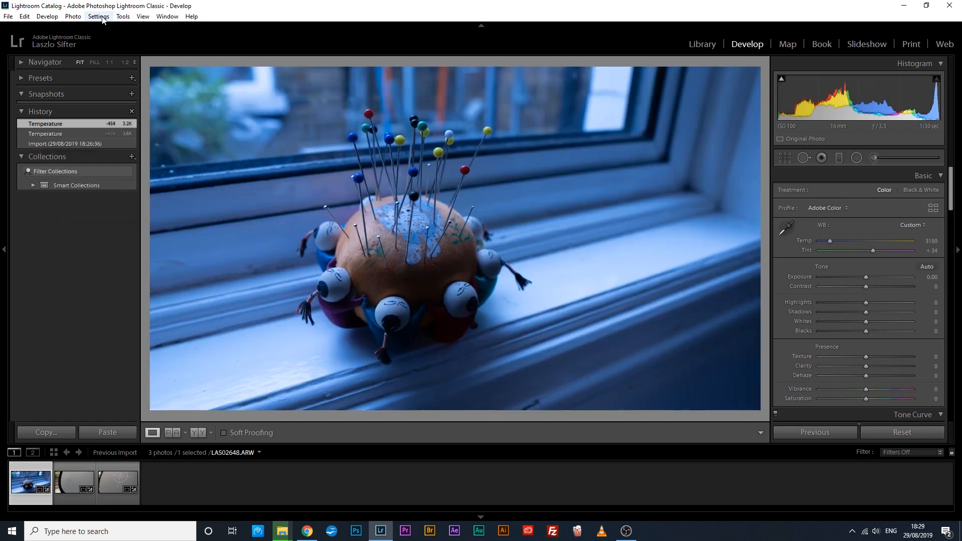
click(99, 16)
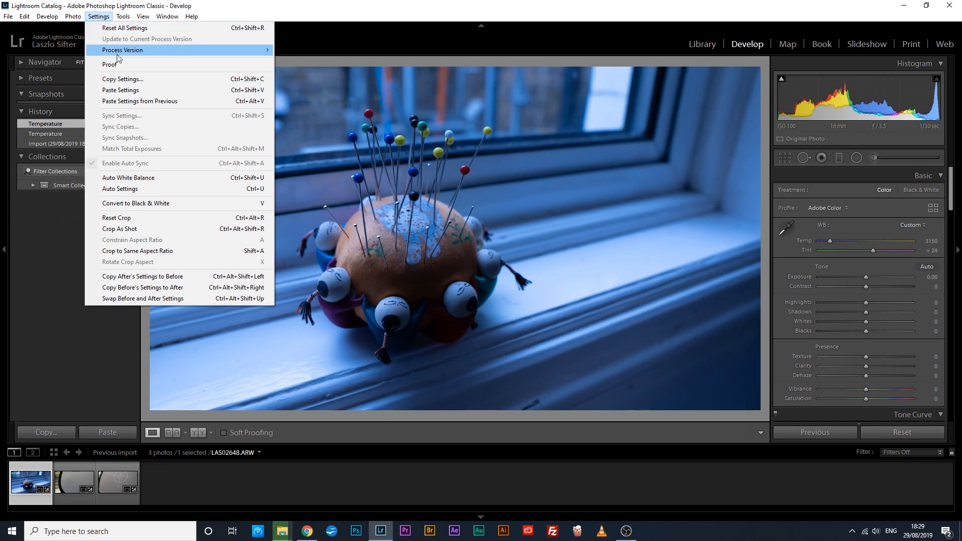
click(120, 90)
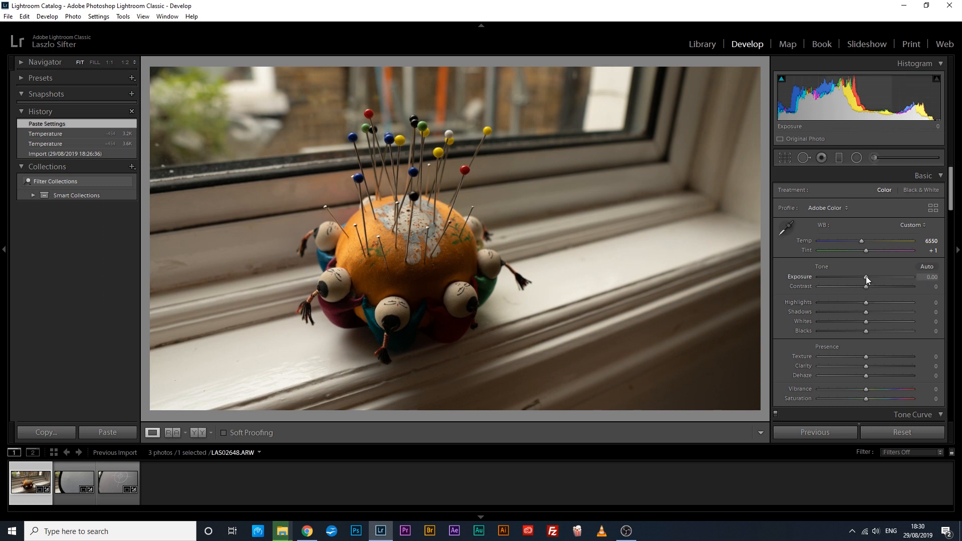
Raise the pincushion photo's exposure to about +0.67 and inspect the pincushion up close.
drag(866, 277, 871, 276)
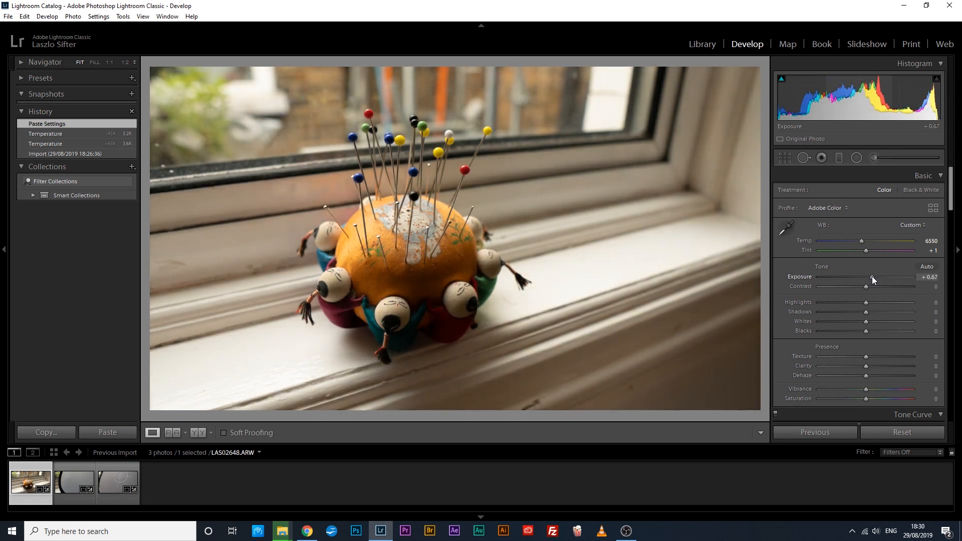
click(434, 278)
drag(481, 338, 456, 210)
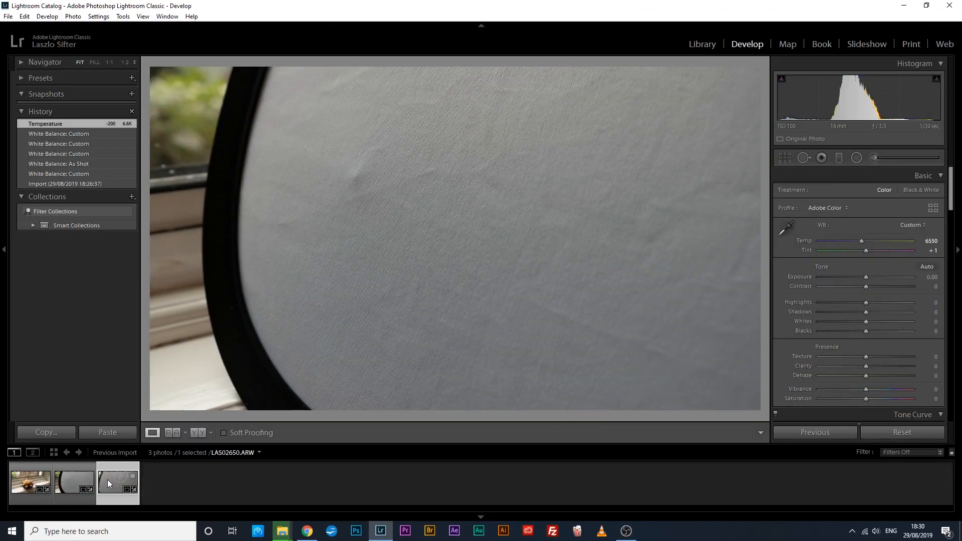
Copy only the White Balance setting from the card photo LAS02650.ARW, with all other settings excluded.
click(107, 480)
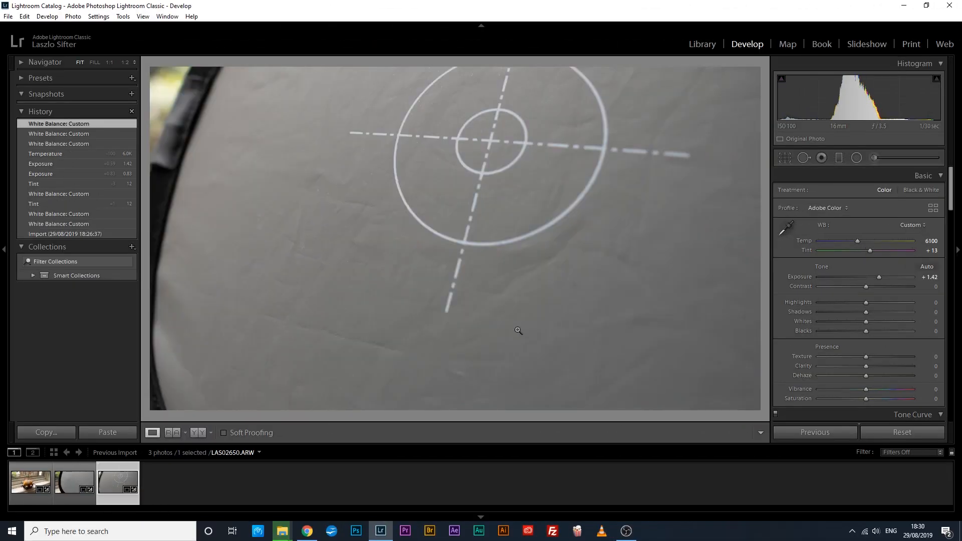
click(98, 16)
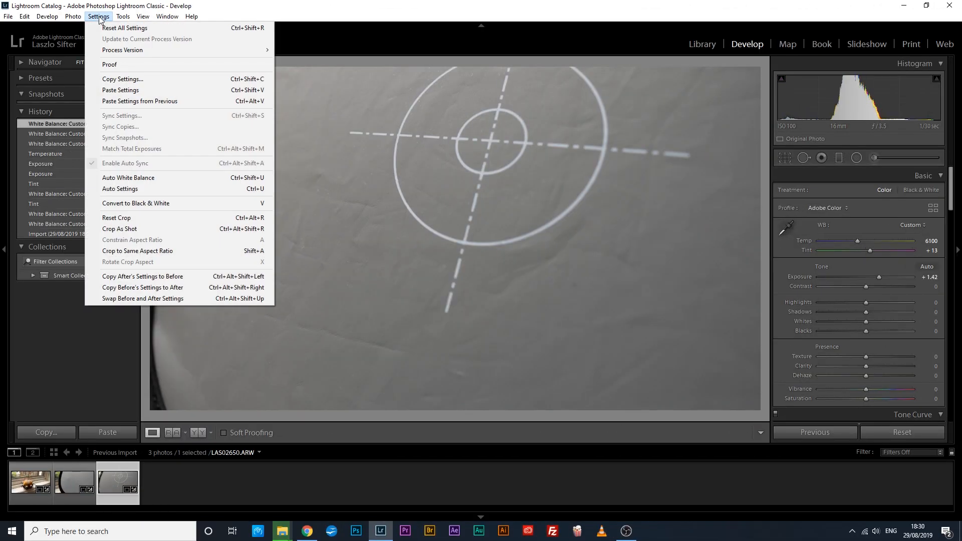
click(108, 79)
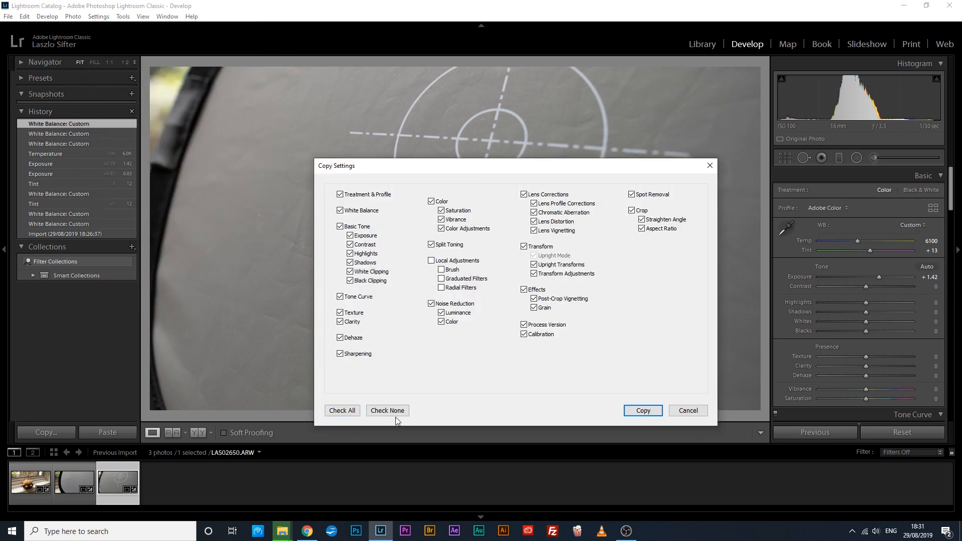
click(389, 414)
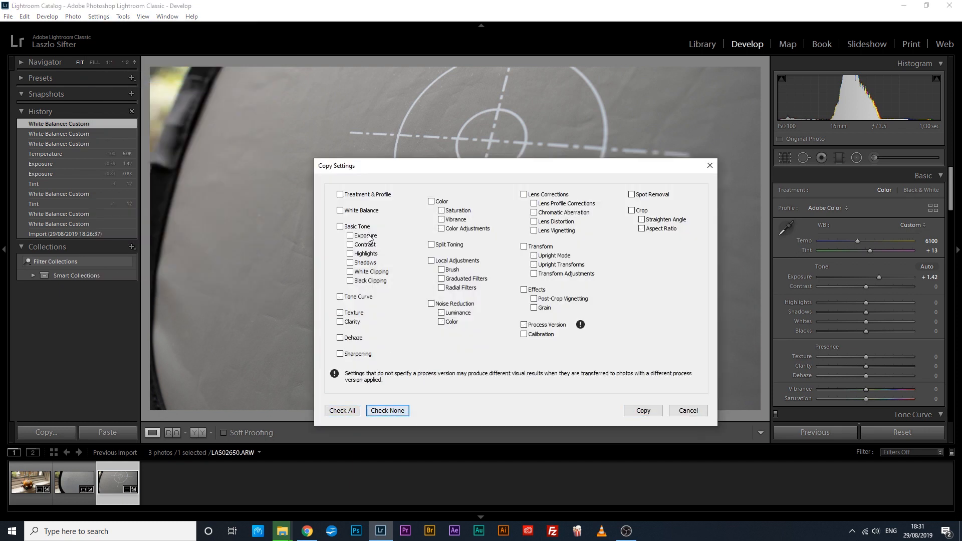
click(341, 212)
click(644, 412)
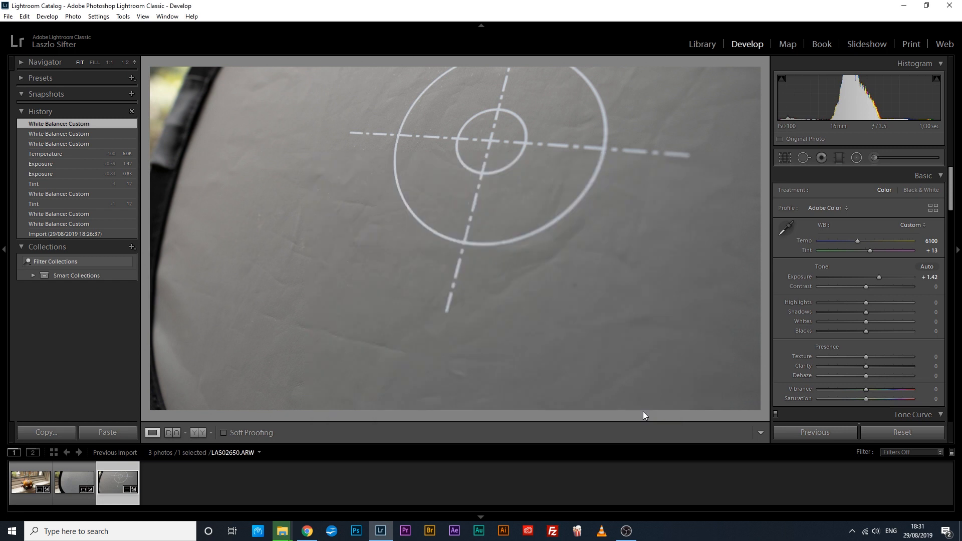
Paste the copied White Balance setting onto the pincushion photo LAS02648.ARW.
click(34, 488)
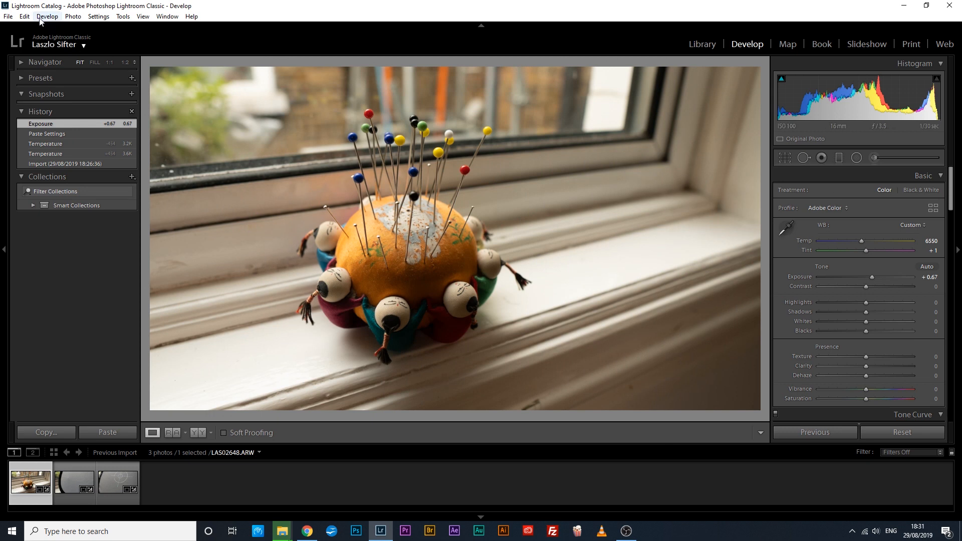
click(95, 16)
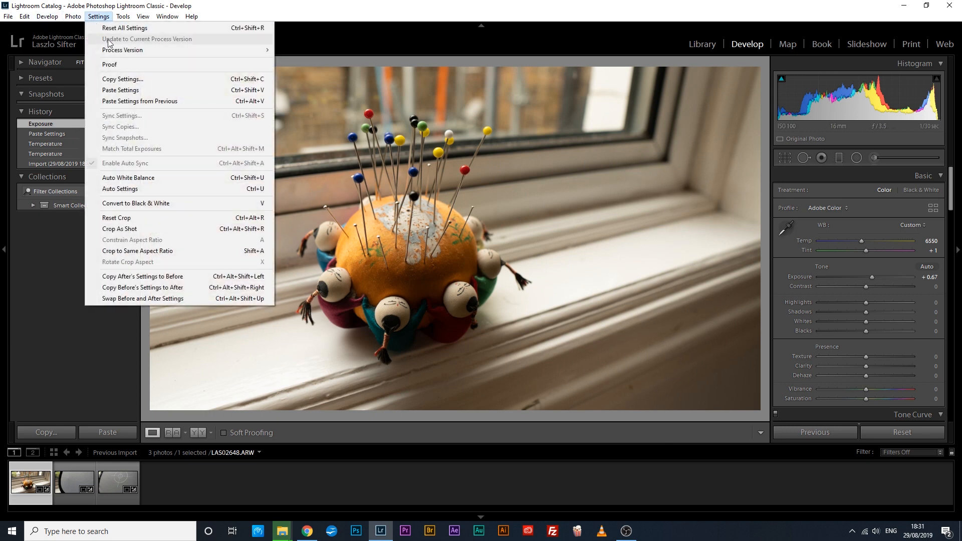
click(119, 90)
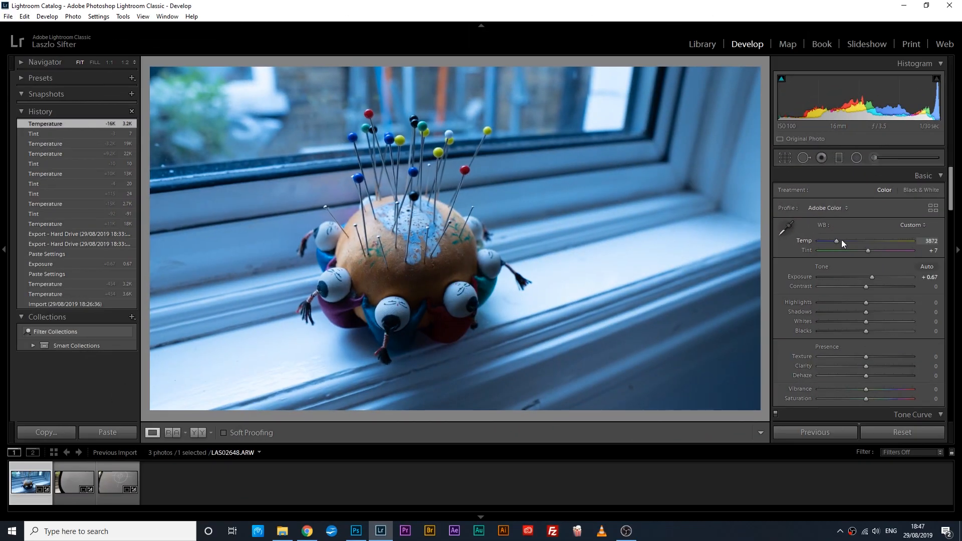
Warm the pincushion photo's temperature to about 14020 and open the photo for editing in Photoshop.
drag(841, 239, 890, 239)
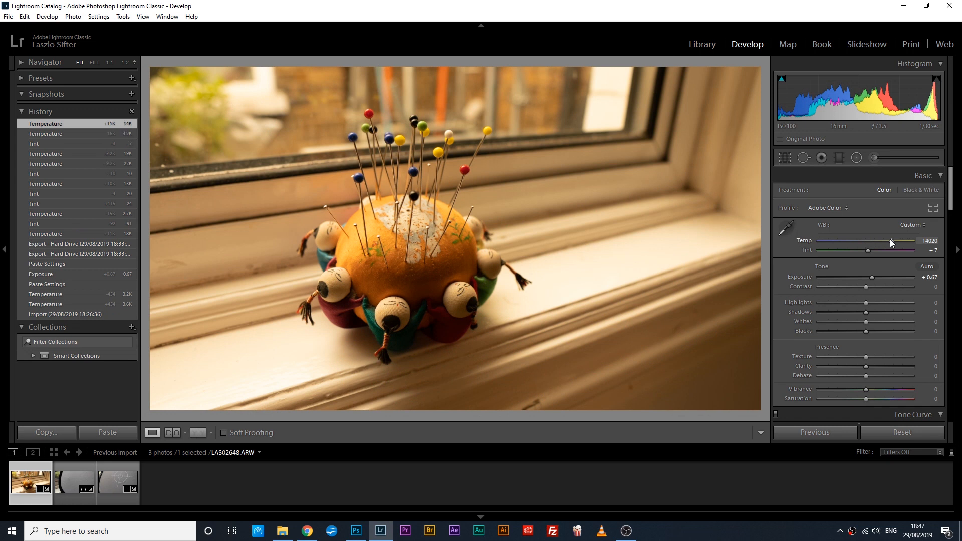
right_click(513, 182)
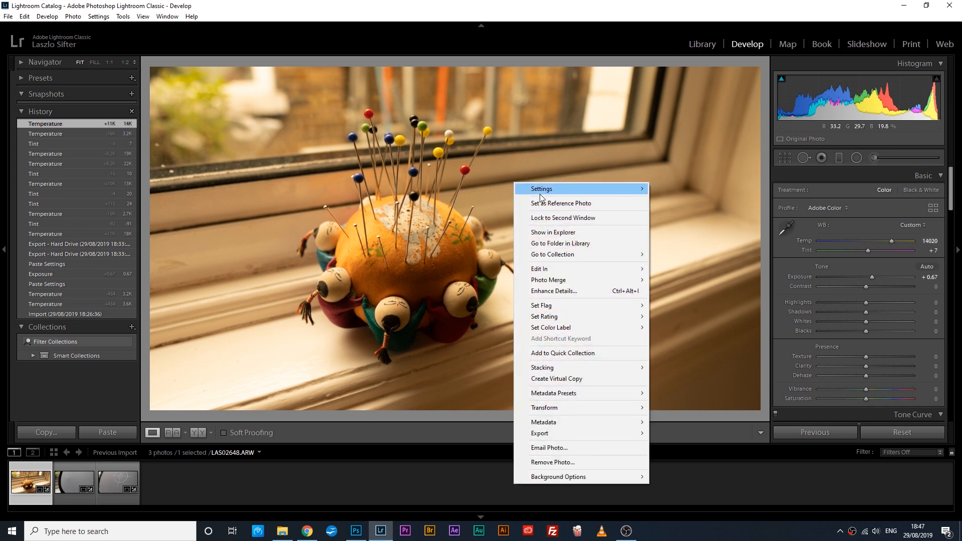
mouse_move(540, 195)
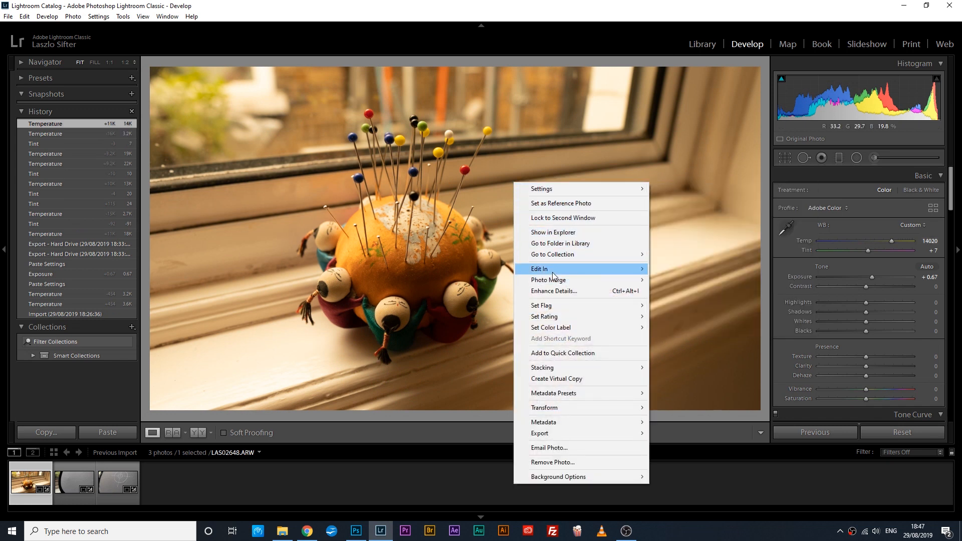
mouse_move(581, 272)
click(690, 270)
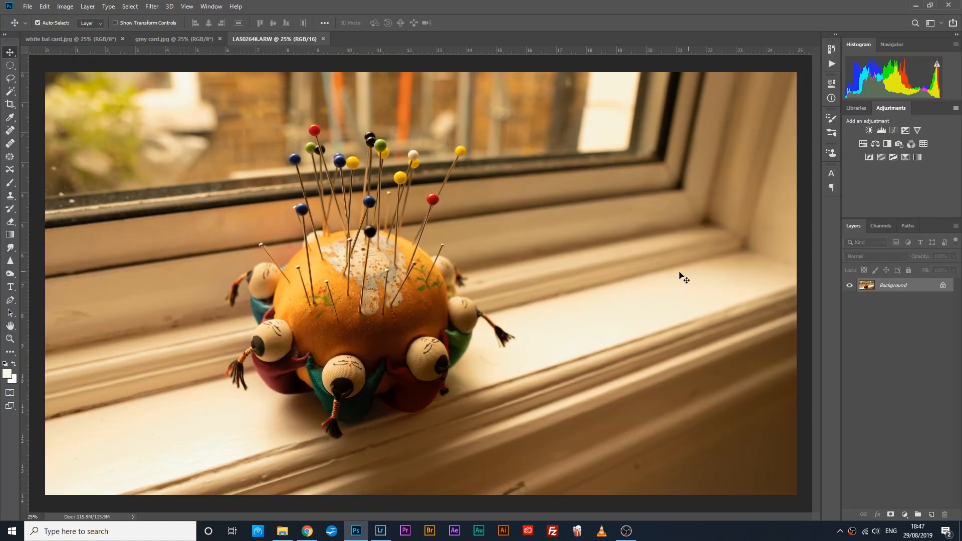
Compare the grey card.jpg and white bal card.jpg versions with the warm LAS02648.ARW photo.
click(183, 40)
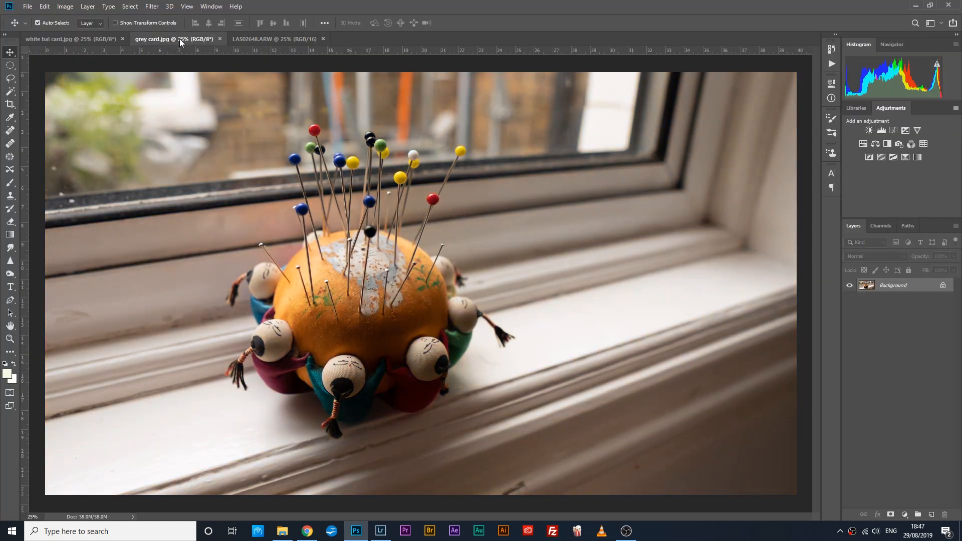
click(88, 42)
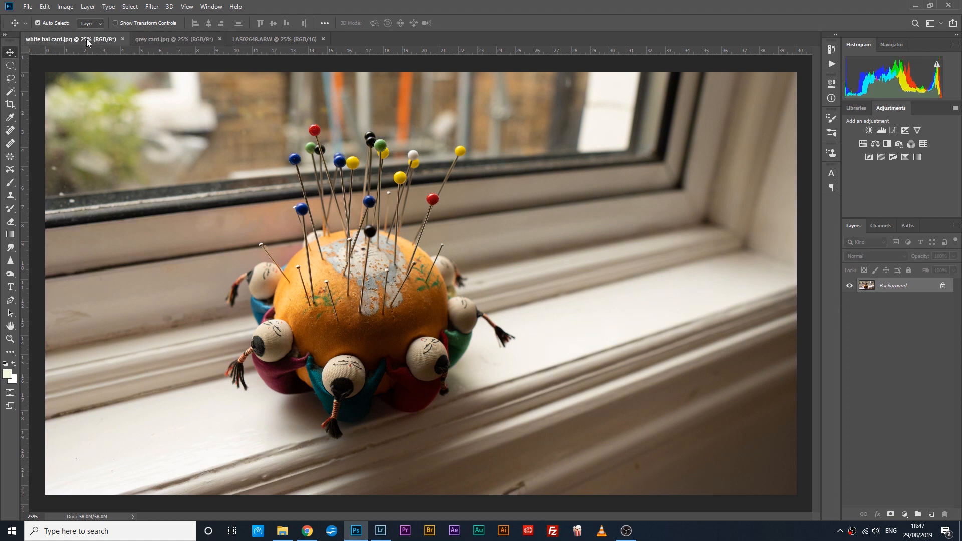
click(165, 40)
click(262, 40)
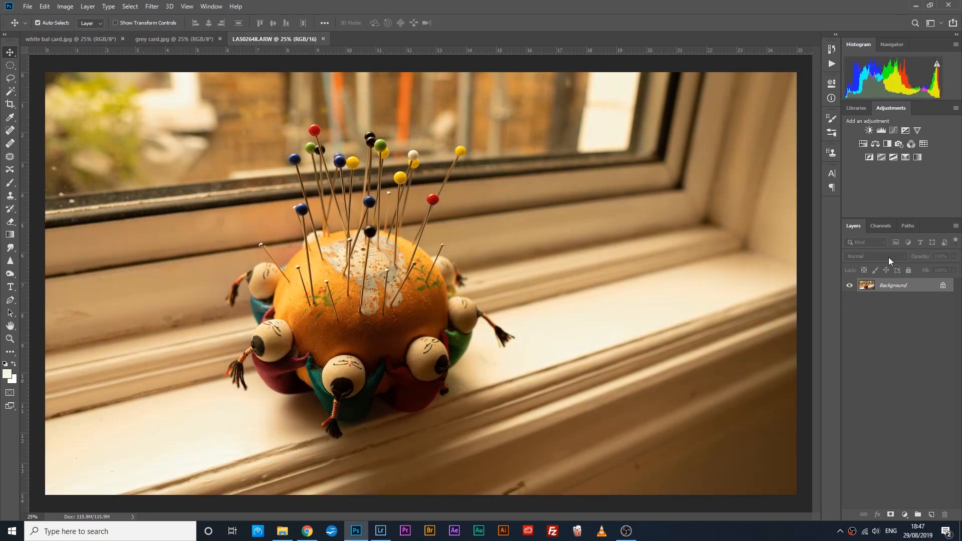
Convert the locked background into the regular layer Layer 0 and place a duplicate of it underneath.
double_click(882, 286)
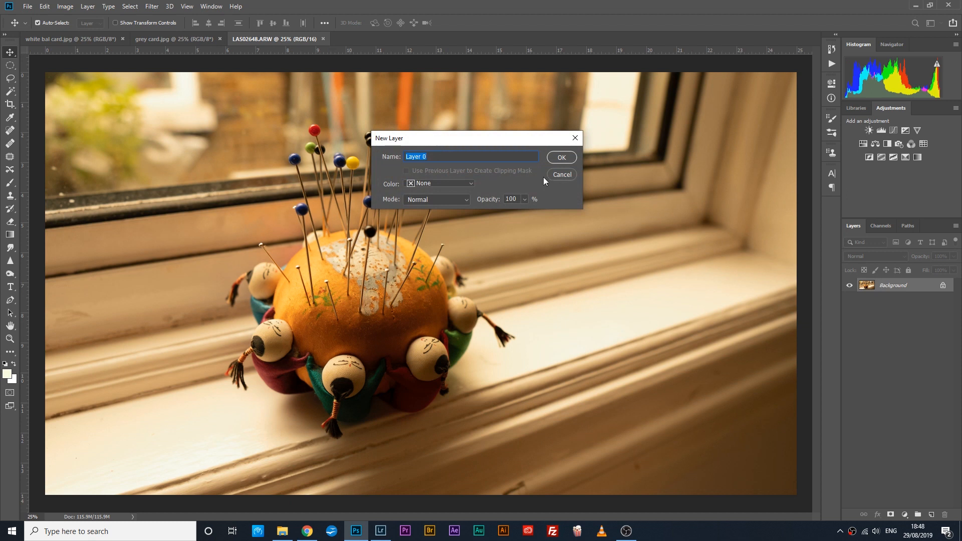
click(562, 158)
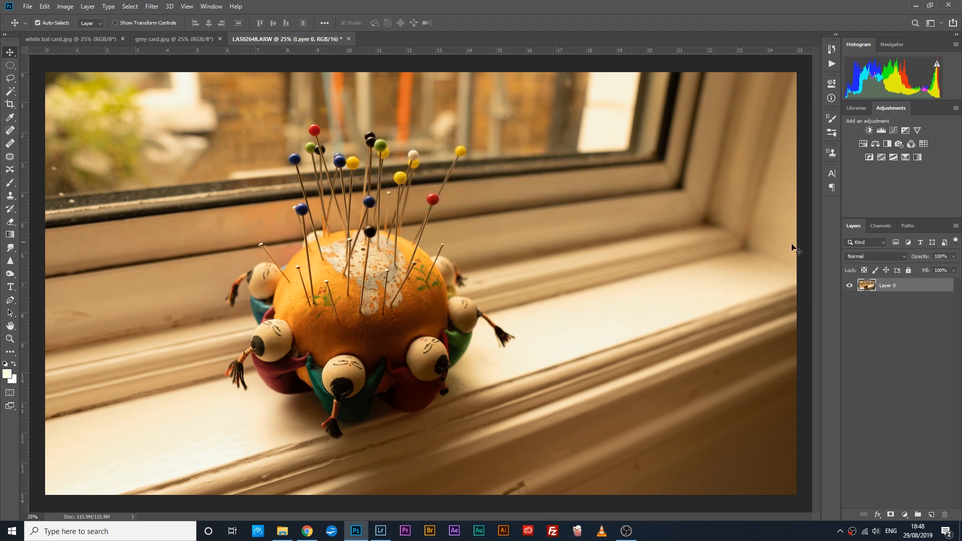
drag(902, 290, 902, 303)
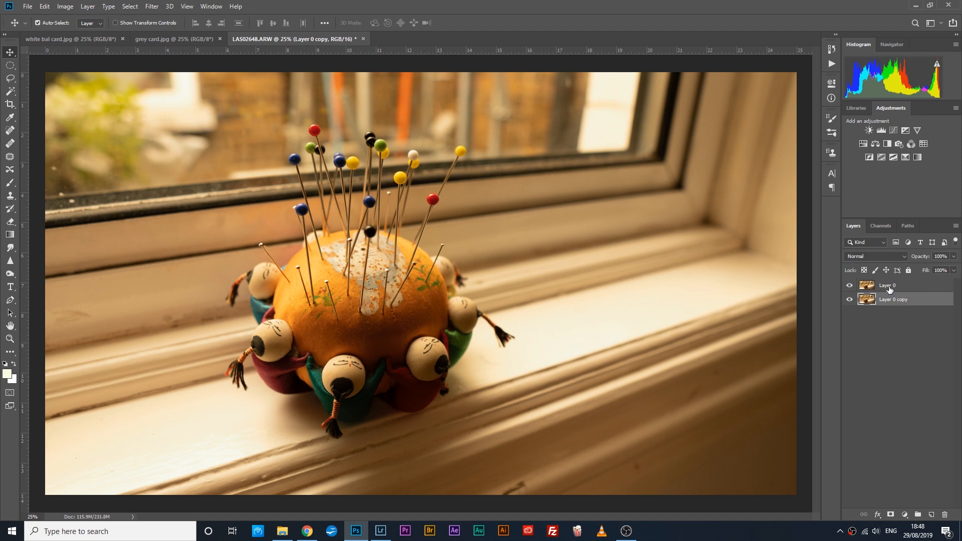
Add a new layer above Layer 0 and fill it with 50% Gray in Normal mode at 100% opacity.
click(889, 290)
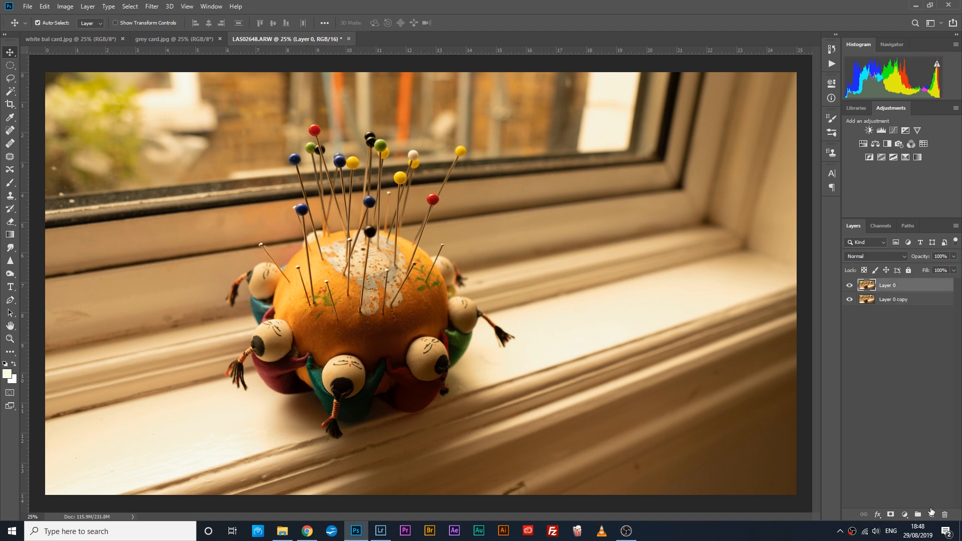
click(932, 515)
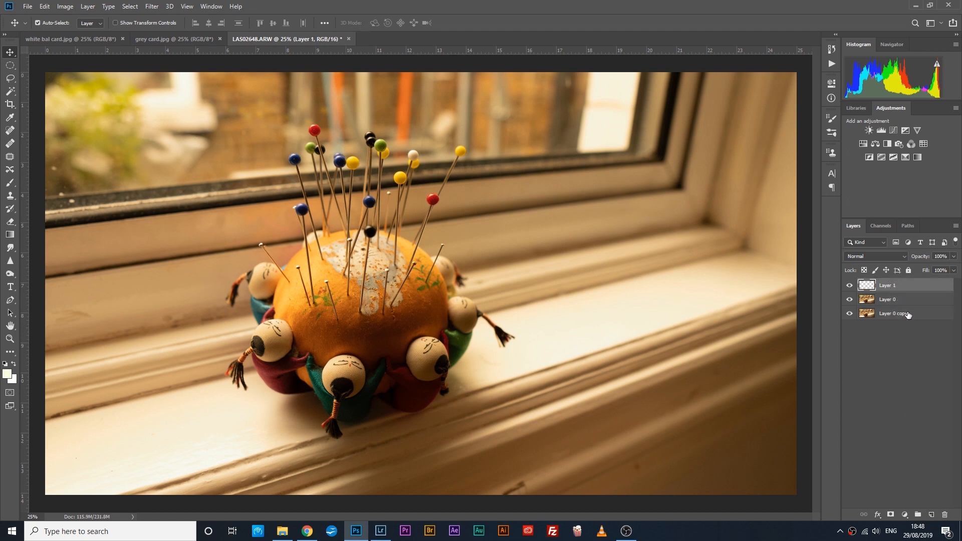
click(45, 7)
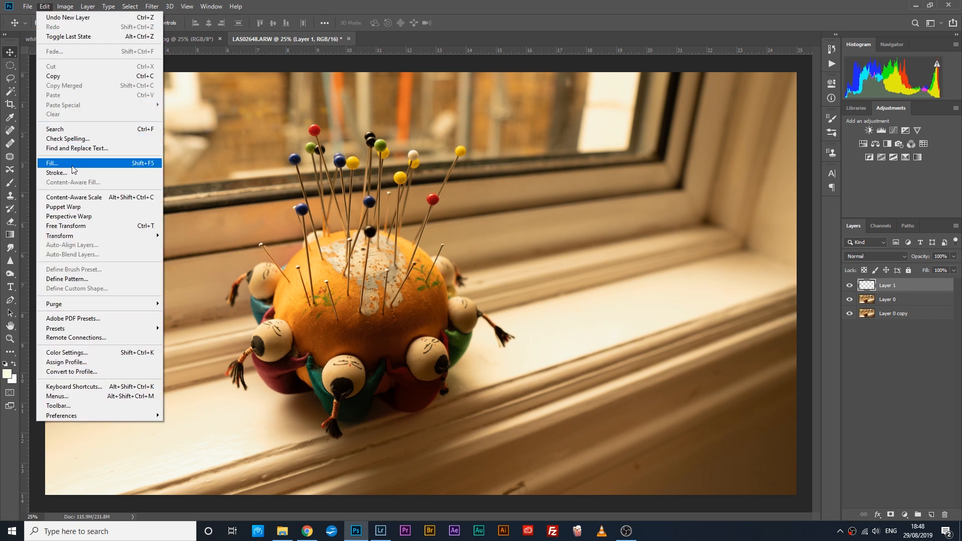
click(148, 169)
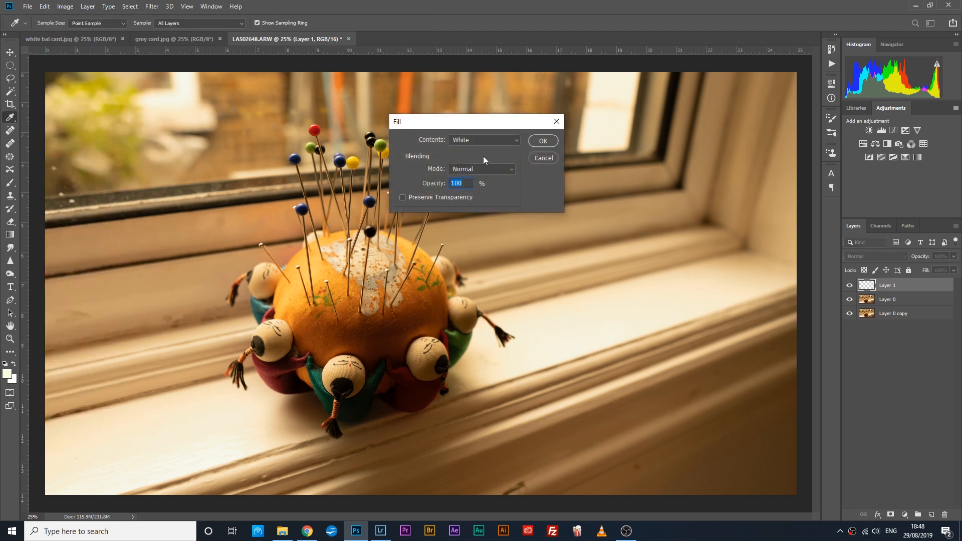
click(515, 141)
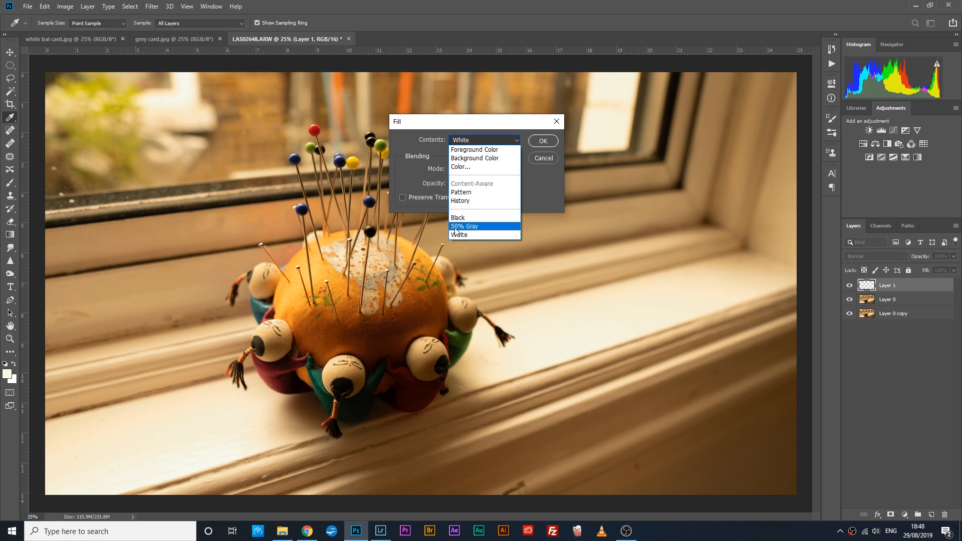
click(476, 228)
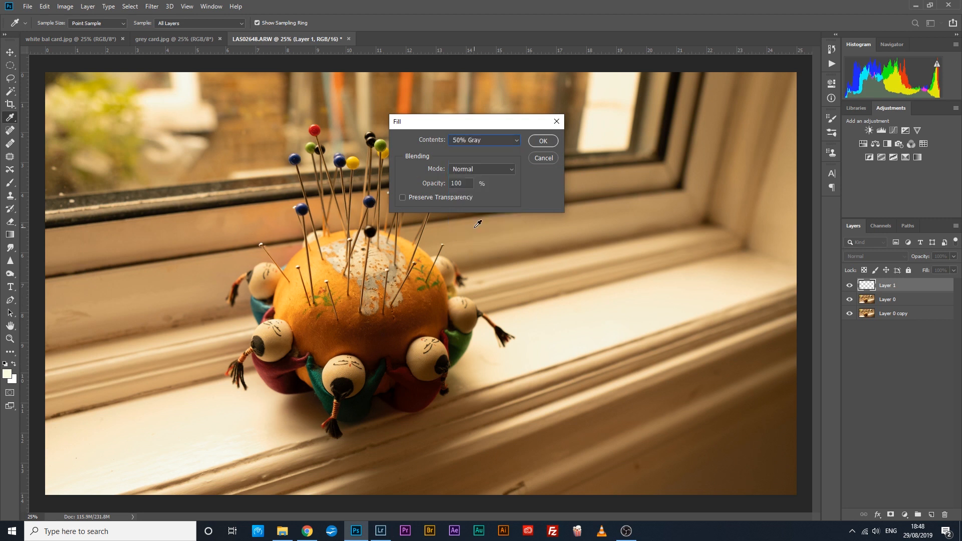
click(542, 142)
Compare the image with the gray layer hidden and shown, and set that layer's blend mode to Difference.
key(v)
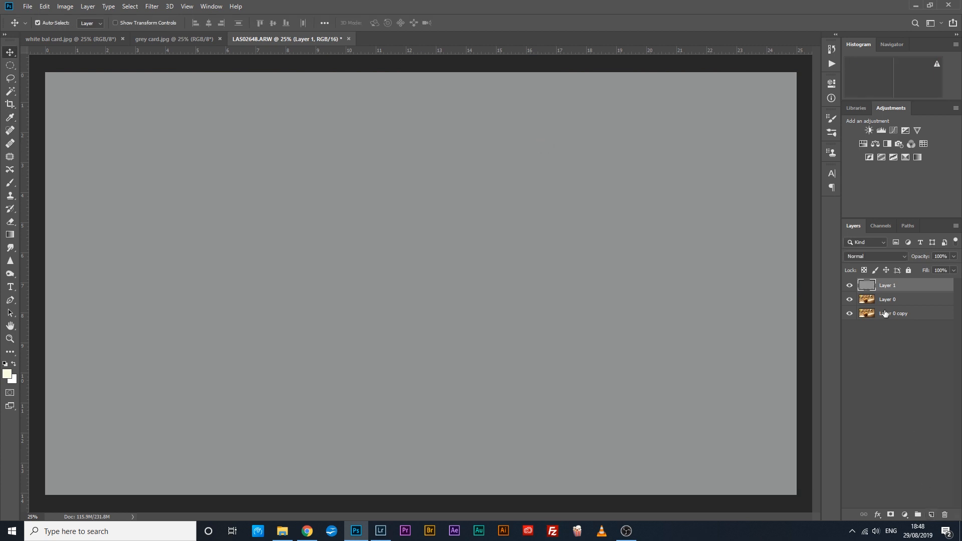
click(851, 286)
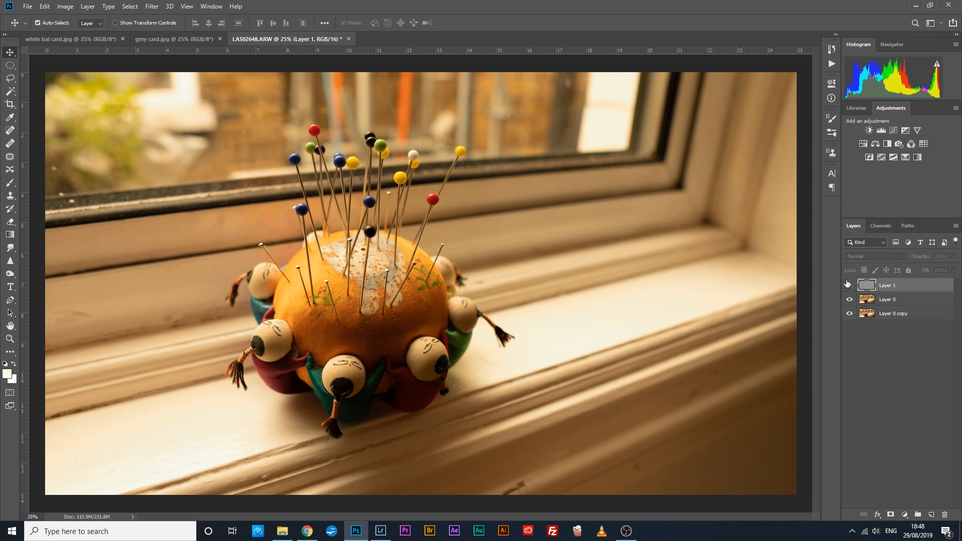
click(850, 286)
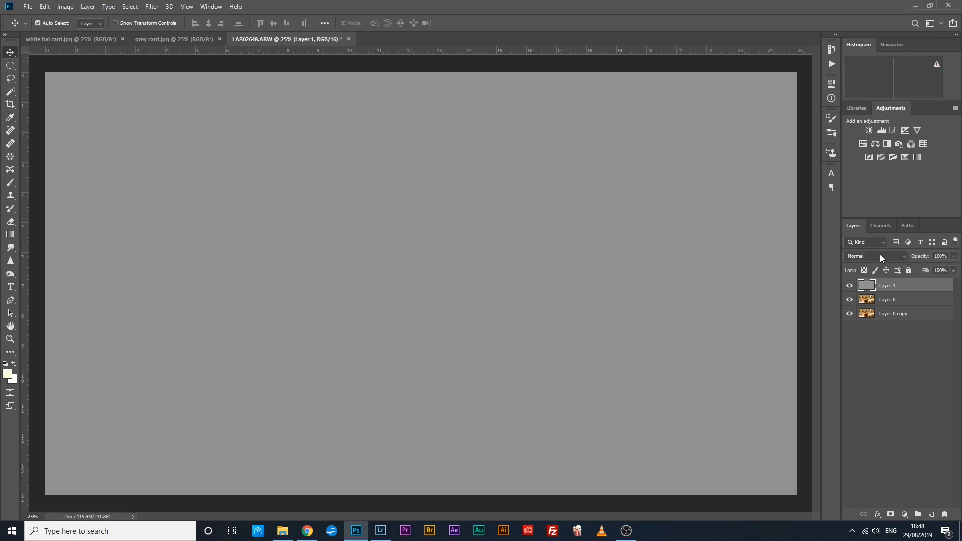
click(904, 258)
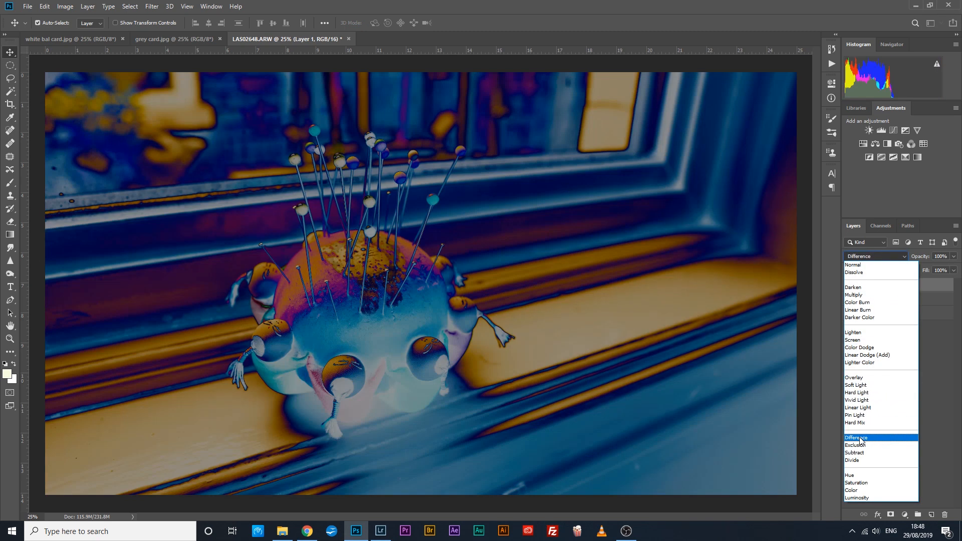
click(859, 439)
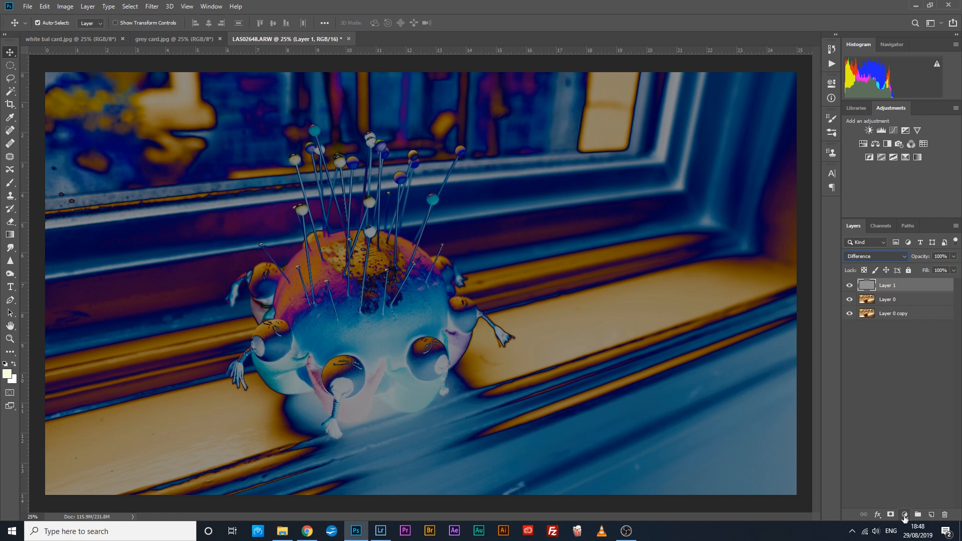
Add a Threshold adjustment layer above the gray layer and set its threshold level to 7.
click(904, 515)
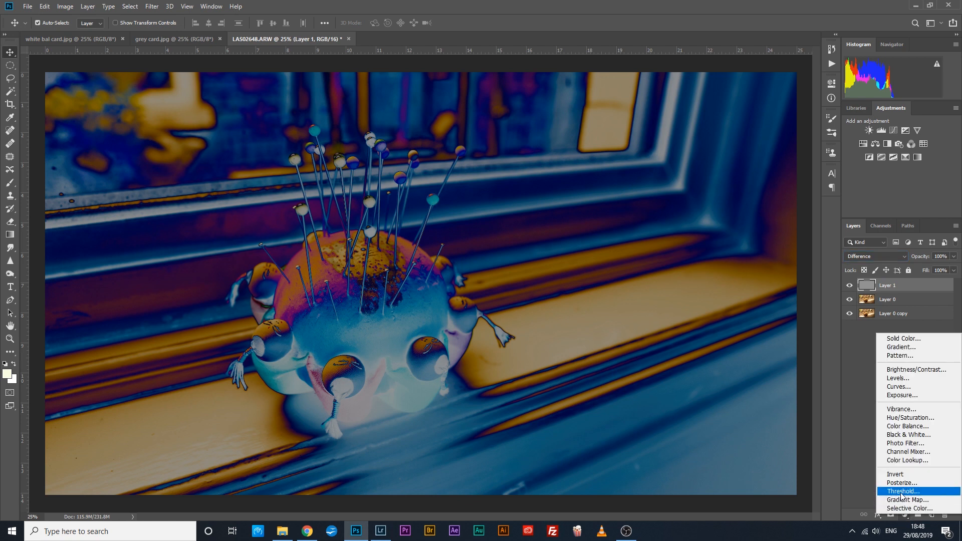
click(901, 492)
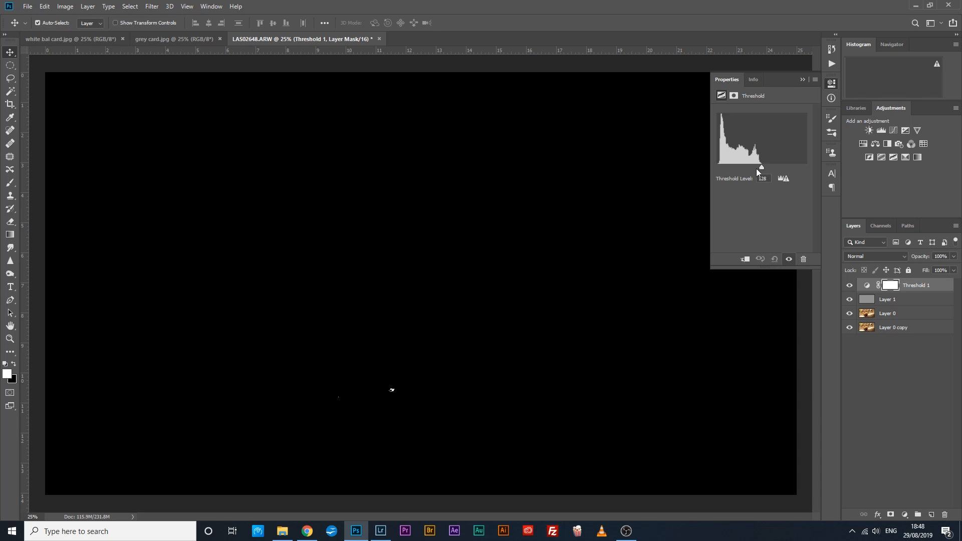
drag(763, 167, 713, 168)
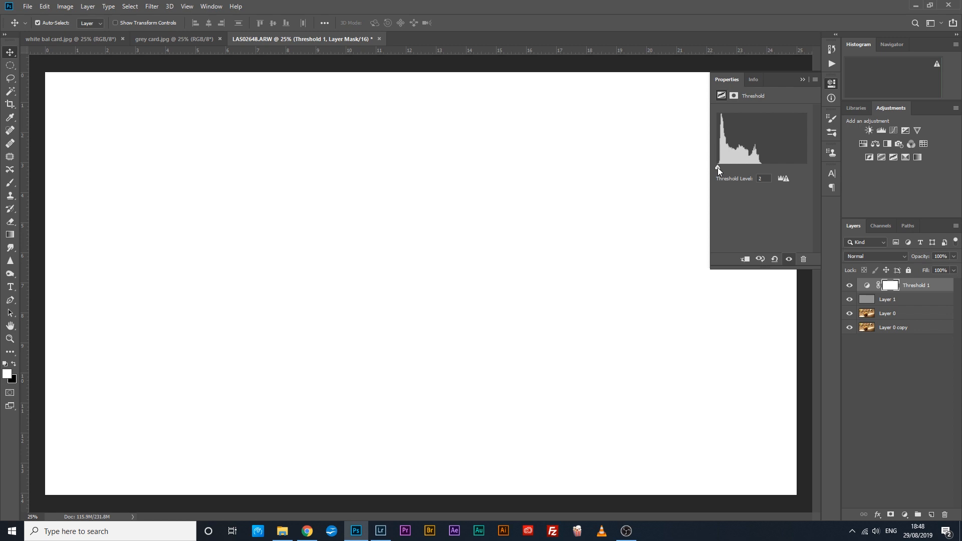
drag(718, 167, 719, 168)
Place a colour sample point with the Eyedropper in the dense black streak near the image's upper edge.
scroll(323, 88, up, 3)
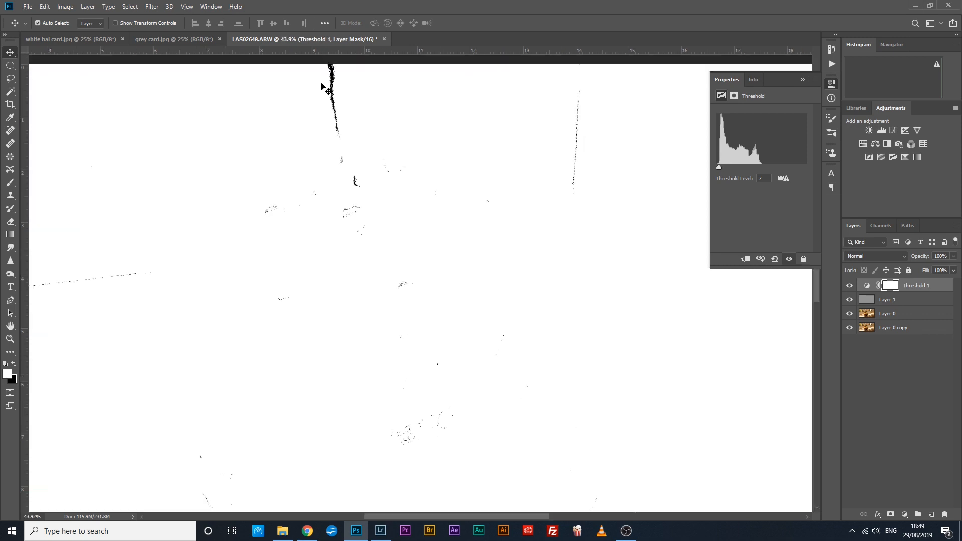
scroll(323, 88, up, 5)
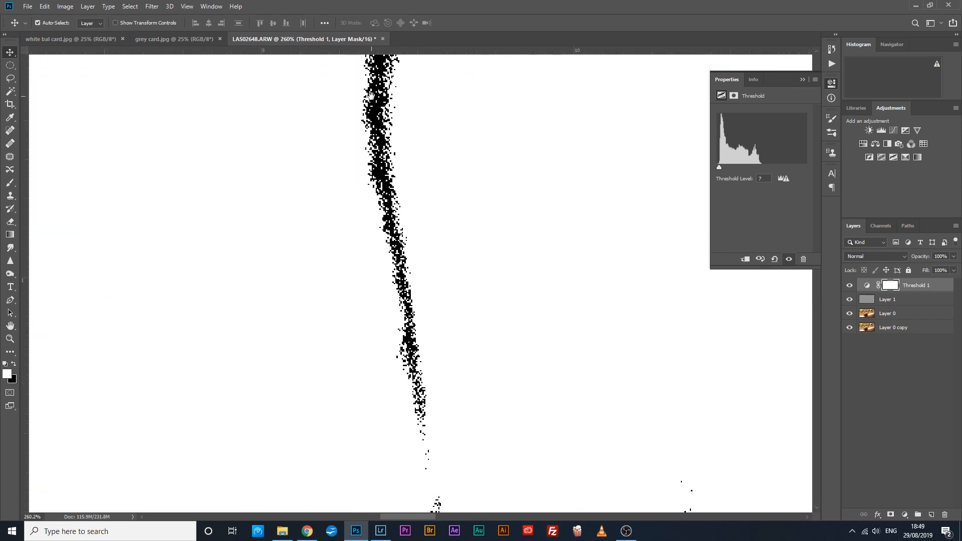
scroll(371, 93, up, 1)
click(803, 79)
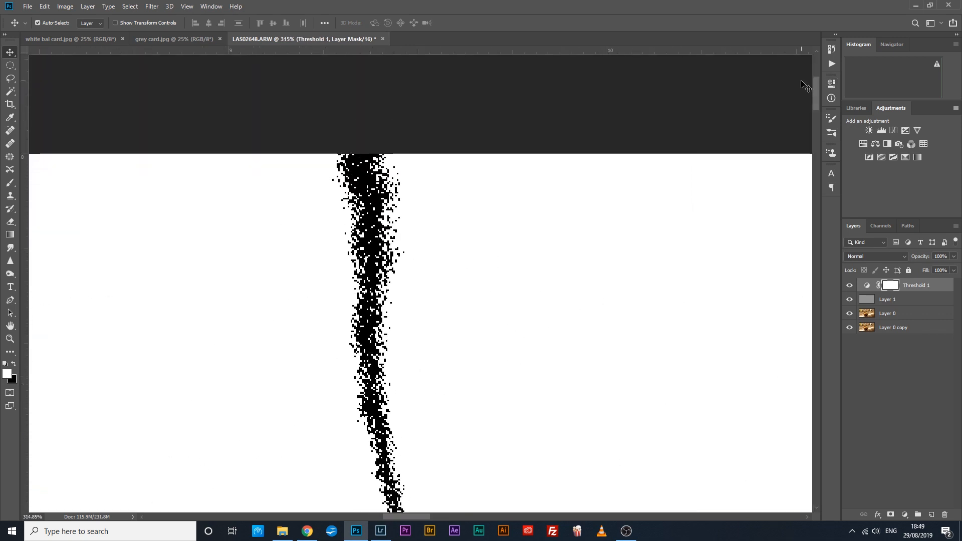
click(10, 118)
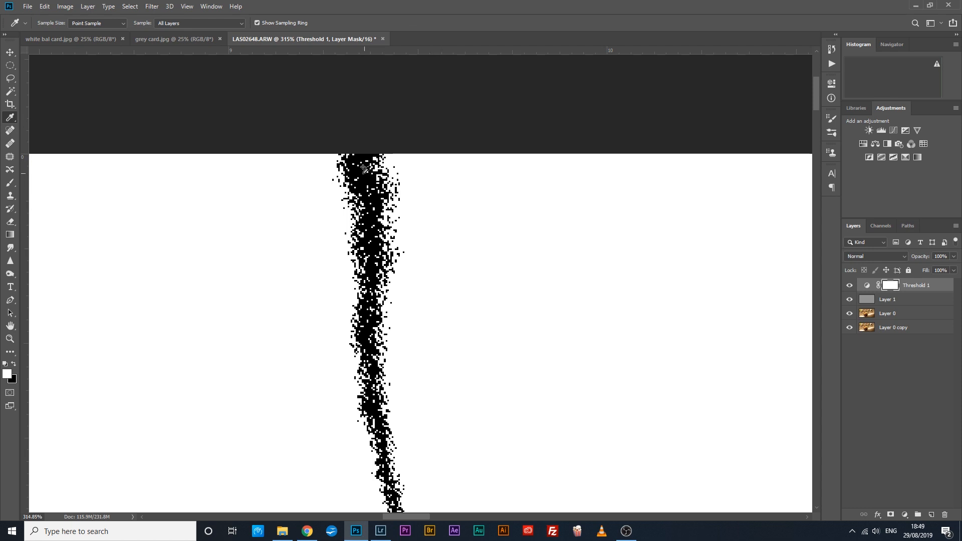
key(F8)
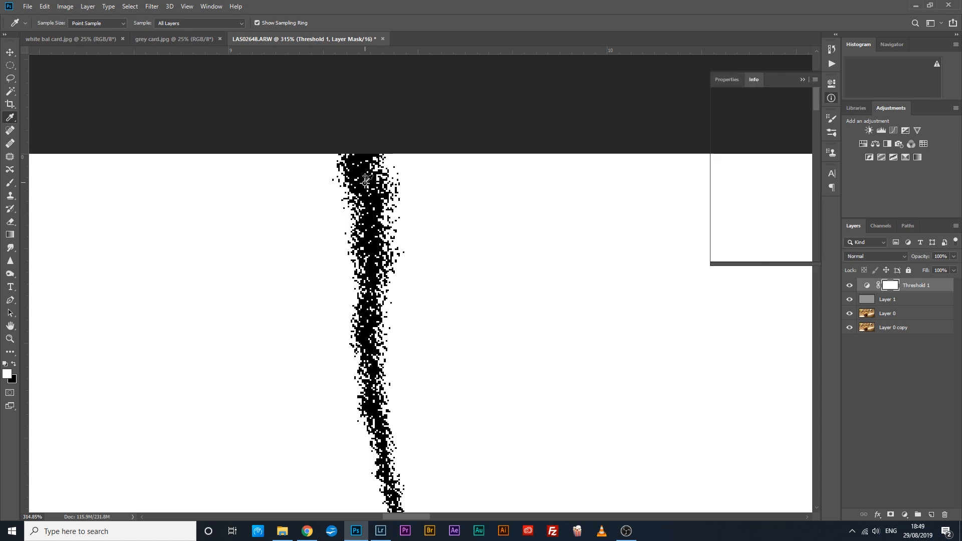
key(F8)
Hide the Threshold and gray layers and add a Curves adjustment layer at the top of the stack.
click(850, 286)
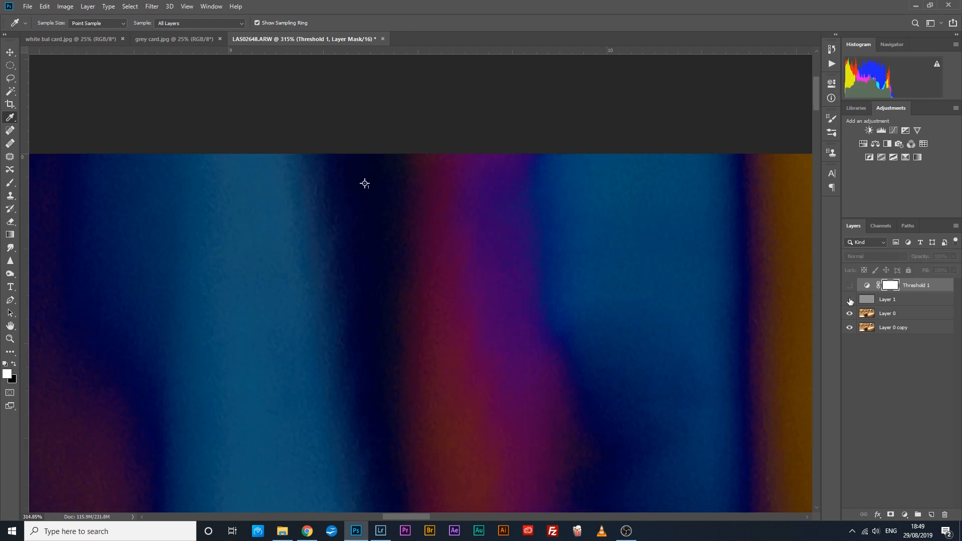
click(849, 300)
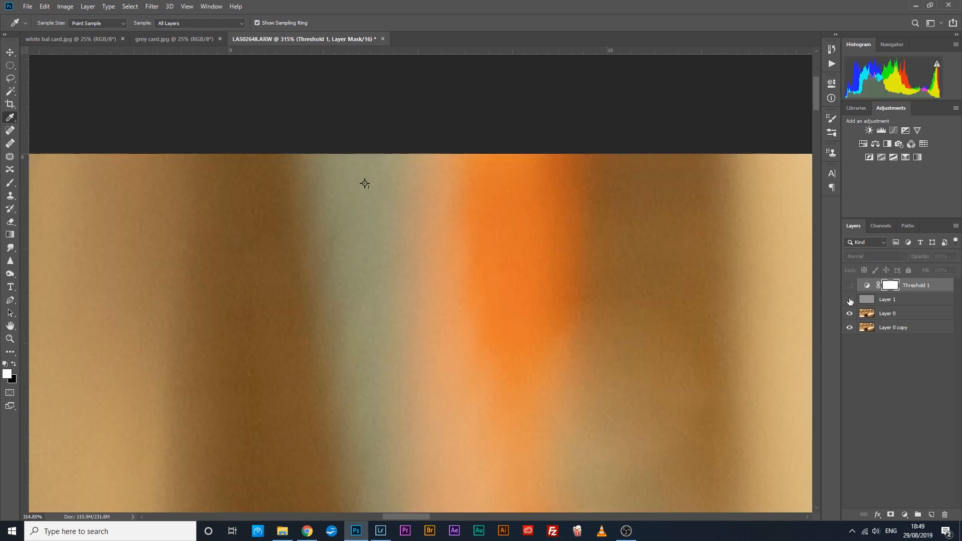
click(893, 133)
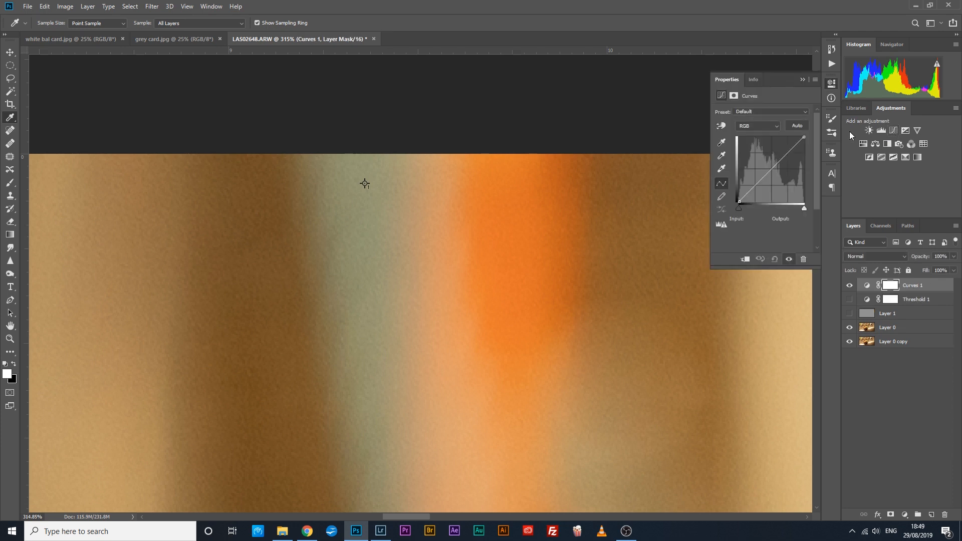
Set the Curves gray point by sampling the marked colour sample point on the gray-green streak near the image's upper edge.
click(721, 156)
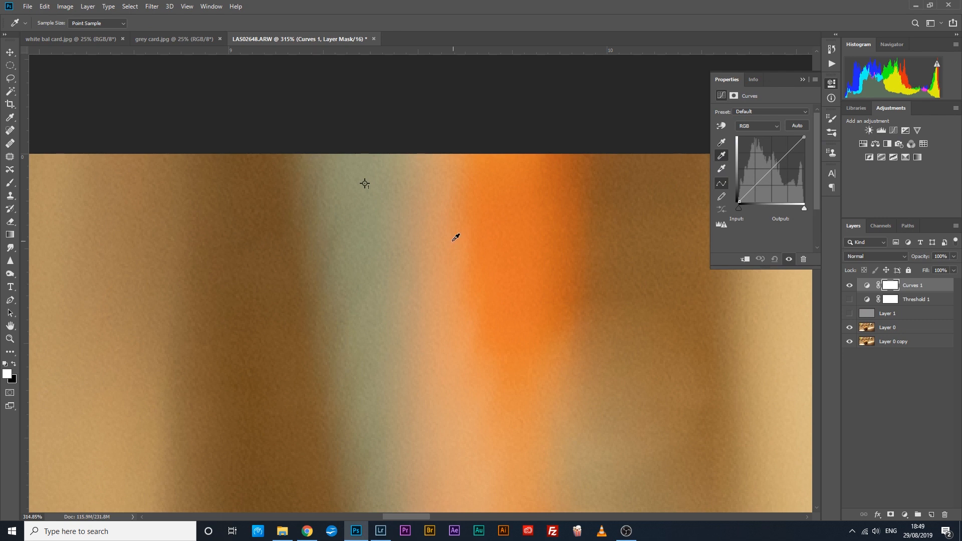
scroll(429, 241, down, 2)
scroll(429, 242, down, 6)
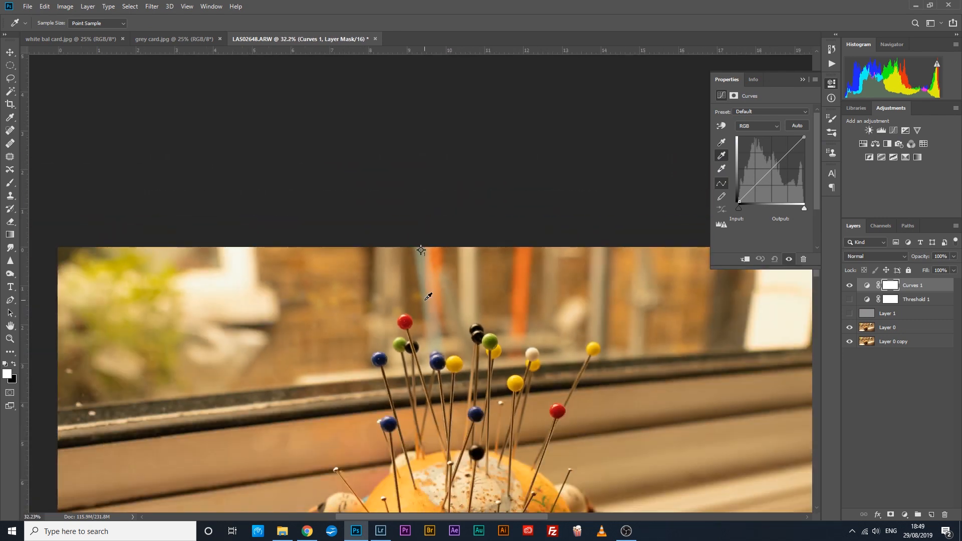
scroll(428, 299, up, 4)
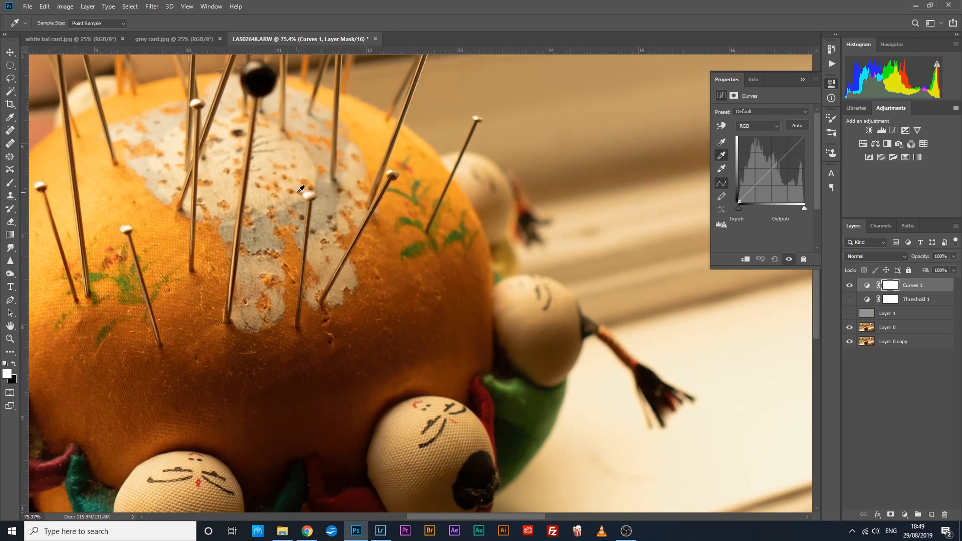
scroll(301, 194, down, 2)
scroll(300, 194, down, 2)
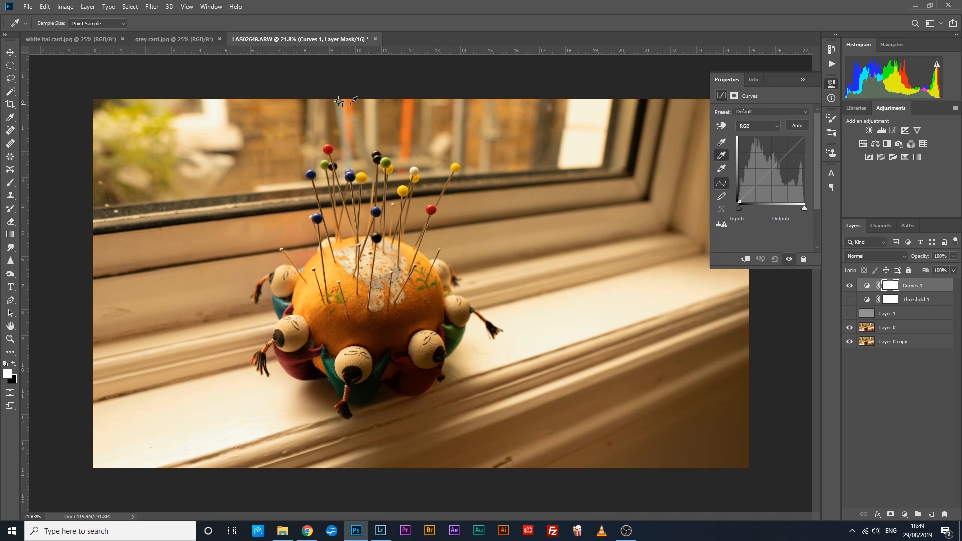
scroll(354, 102, up, 2)
scroll(345, 103, up, 3)
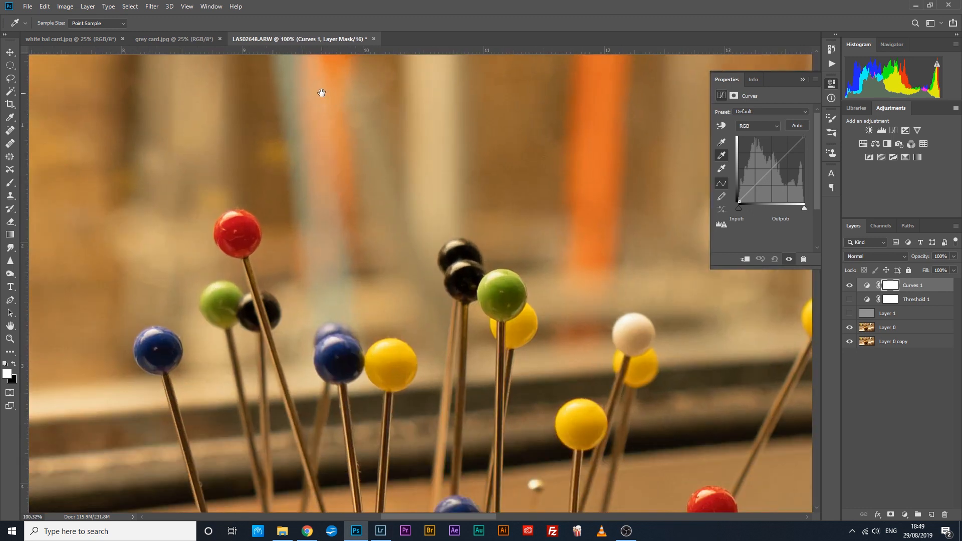
drag(322, 94, 389, 326)
scroll(353, 243, up, 2)
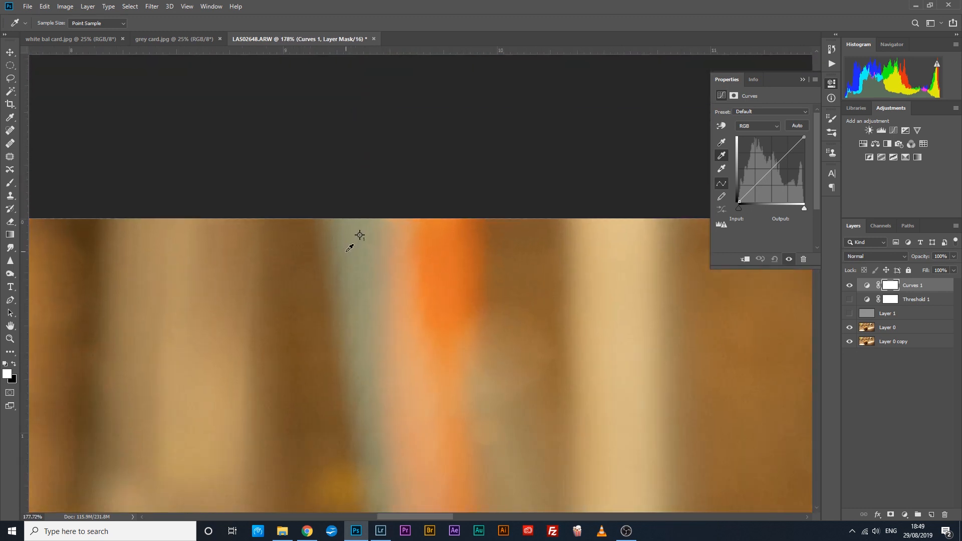
scroll(350, 248, up, 1)
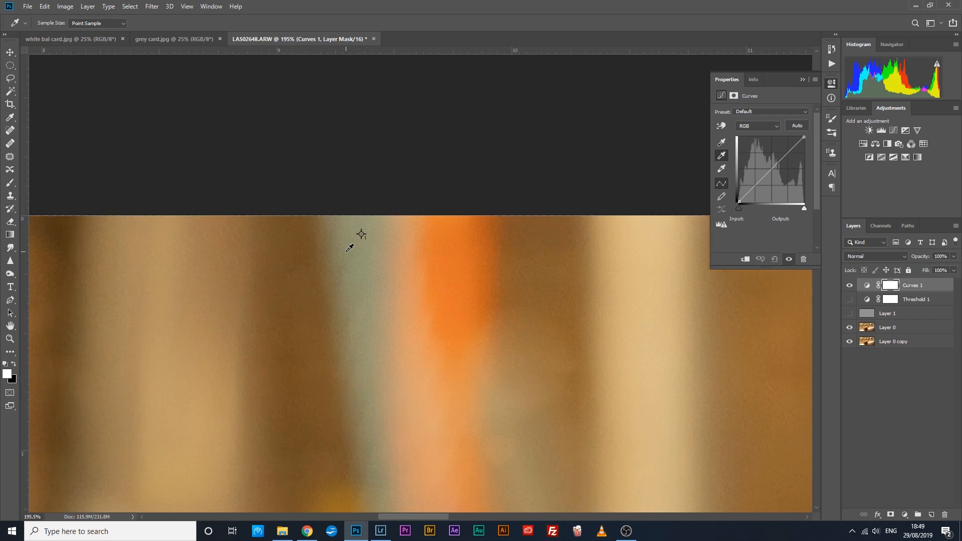
click(724, 157)
click(363, 234)
scroll(451, 346, down, 8)
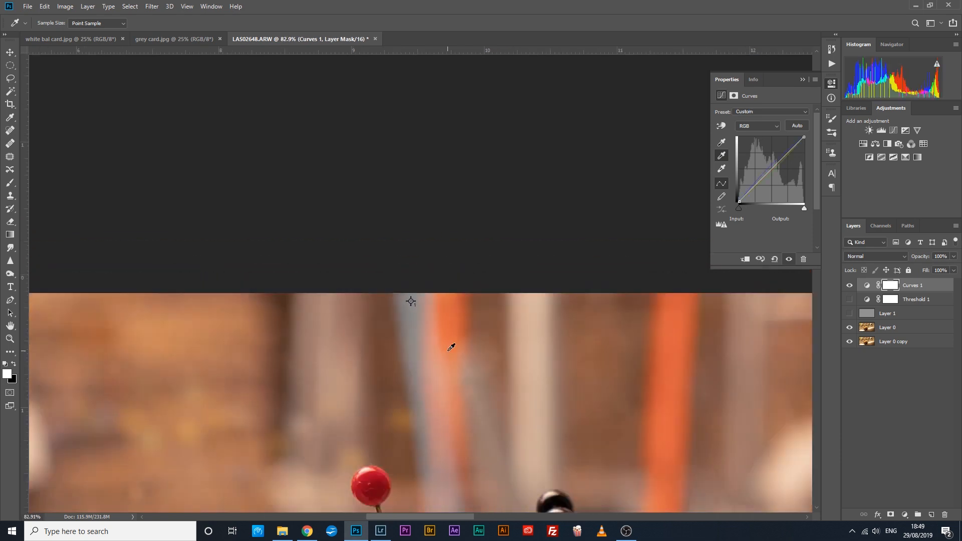
scroll(435, 324, up, 1)
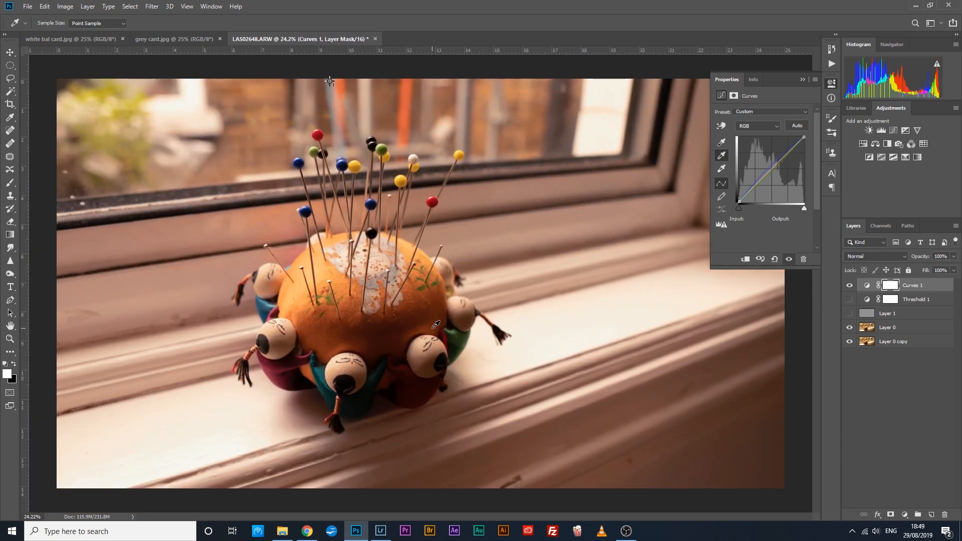
Collapse the Curves properties and compare the corrected LAS02648.ARW with the grey card.jpg and white bal card.jpg versions.
click(803, 79)
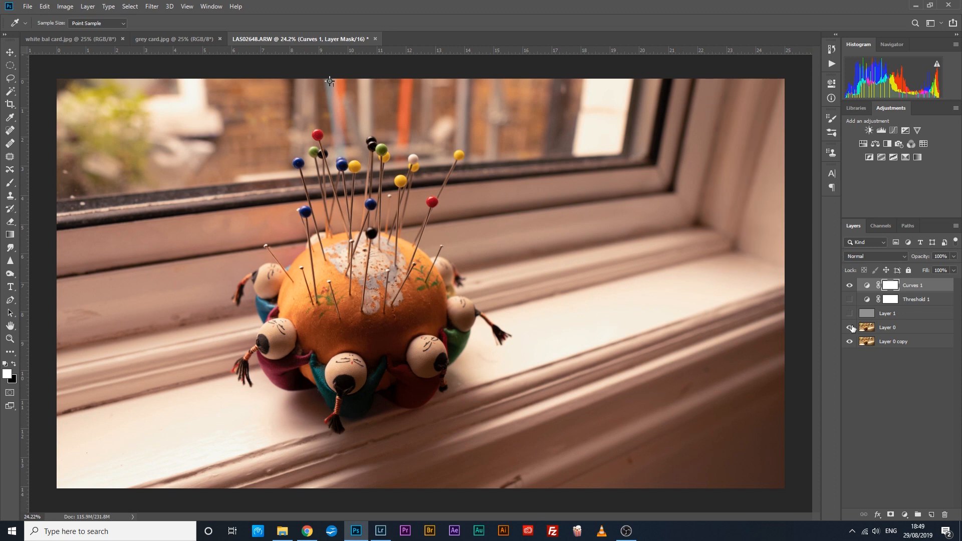
click(176, 39)
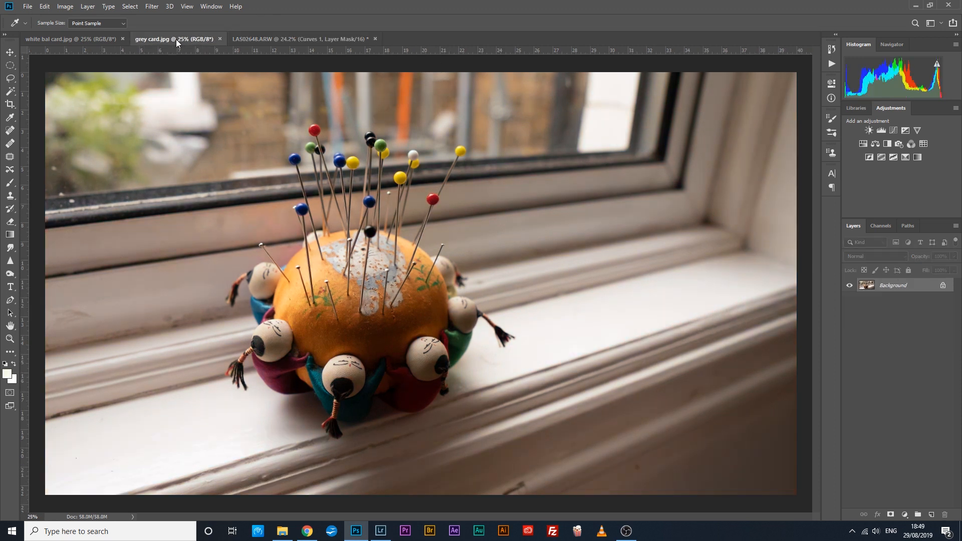
click(108, 40)
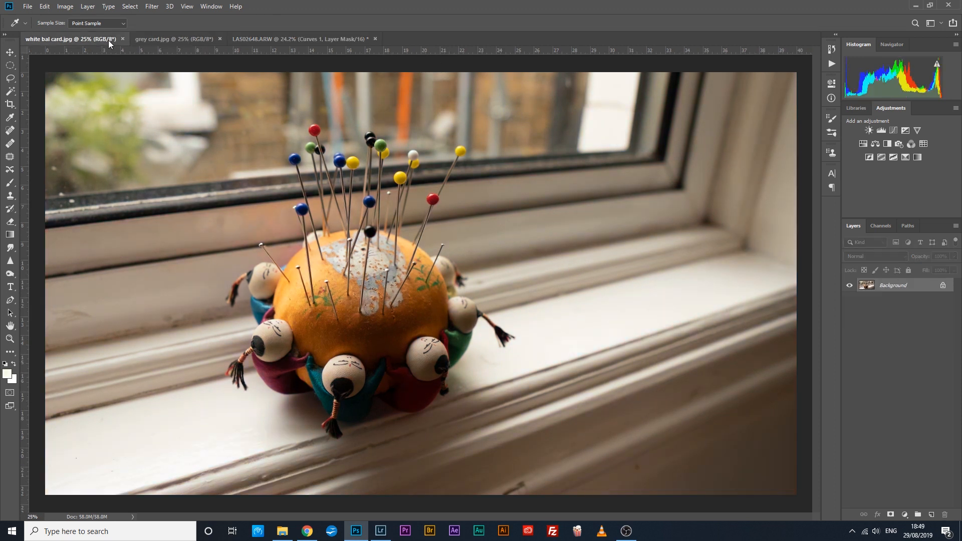
click(298, 40)
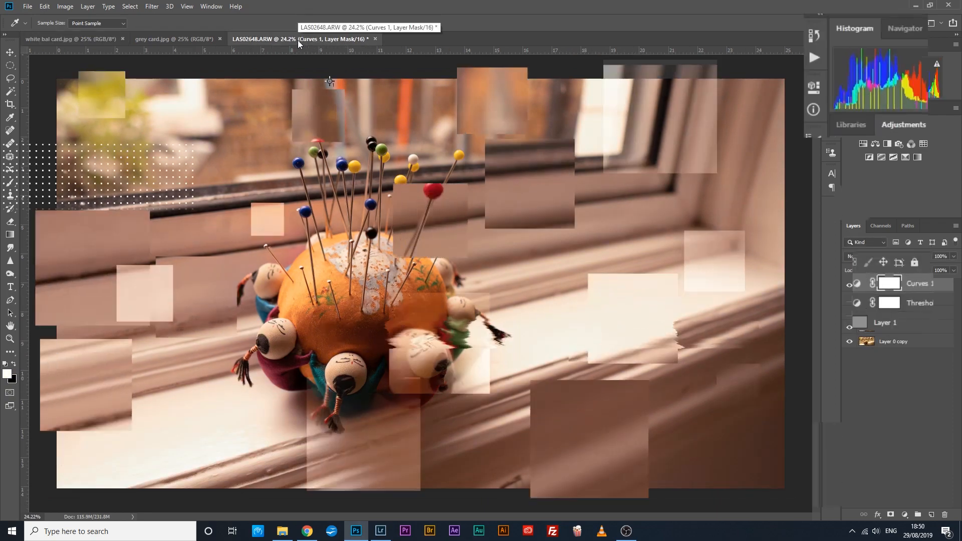